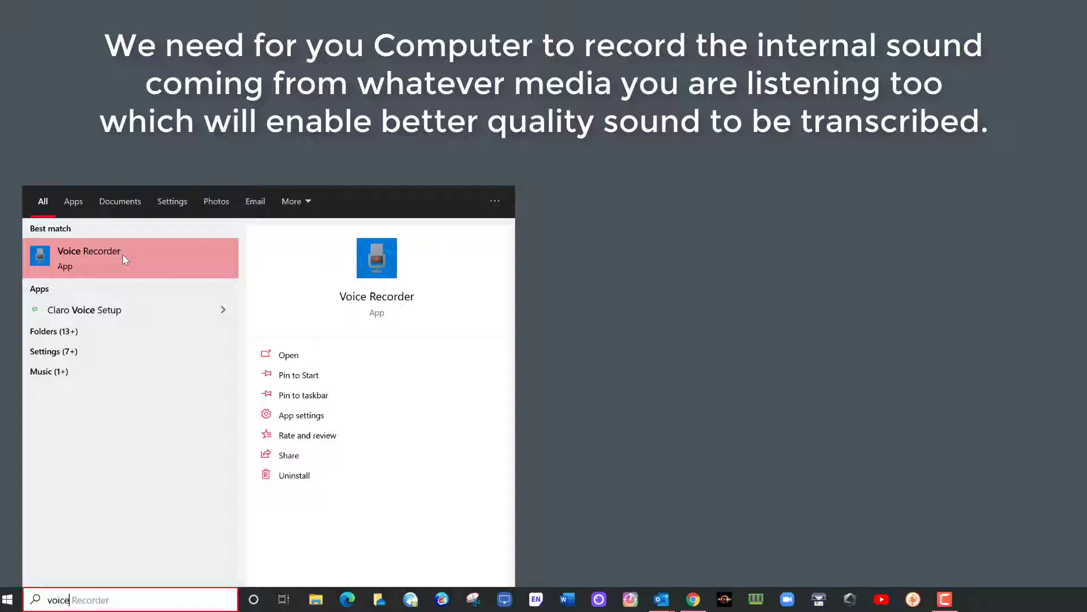
- Open Control Panel from Windows search and bring up the Sound playback devices
left_click(78, 592)
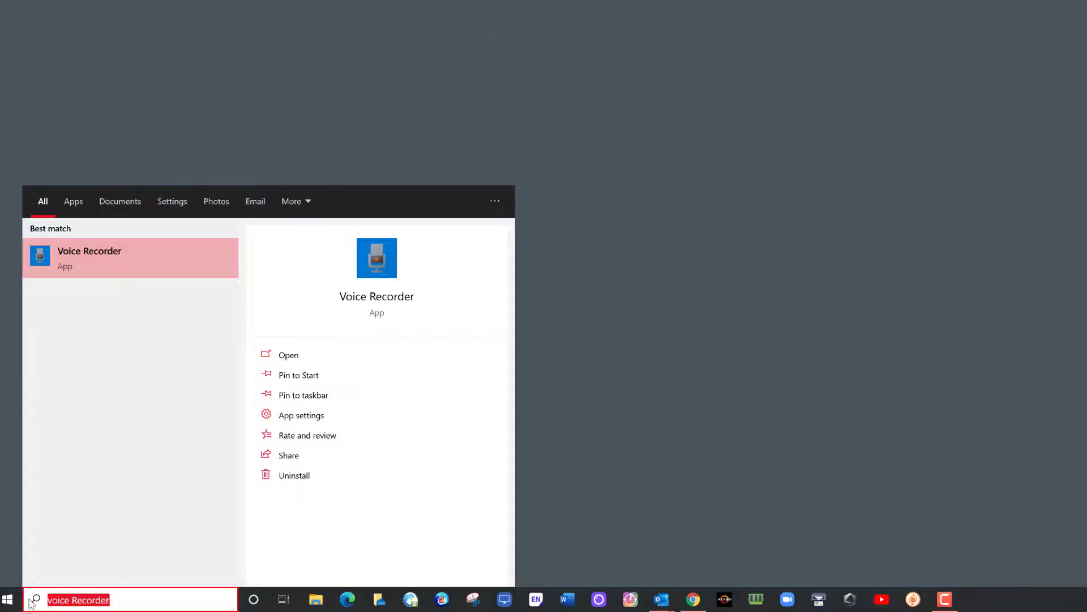
type("control ")
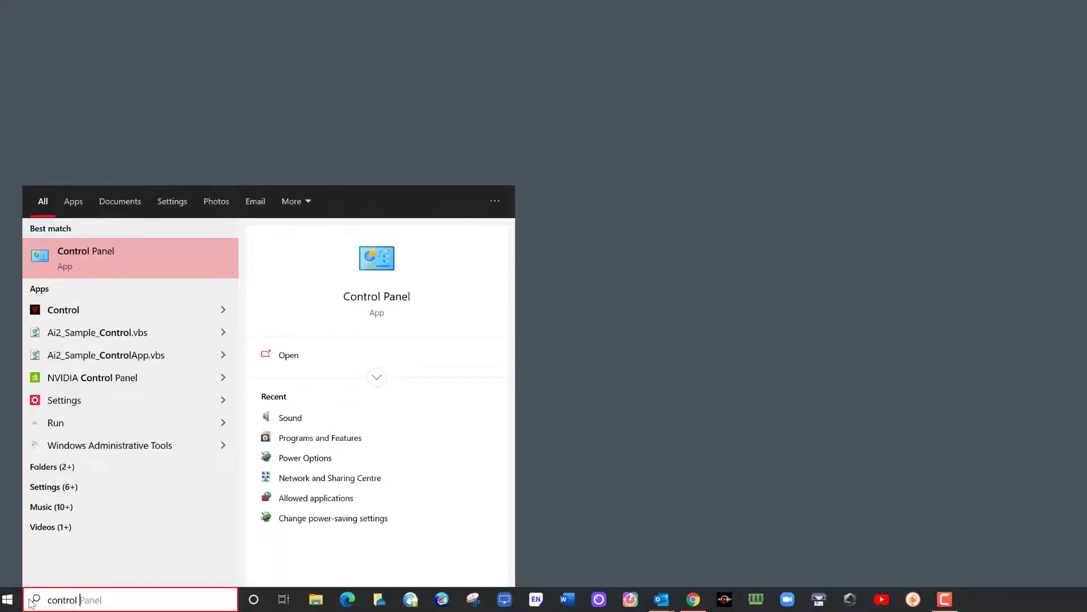
type("panel")
key("Return")
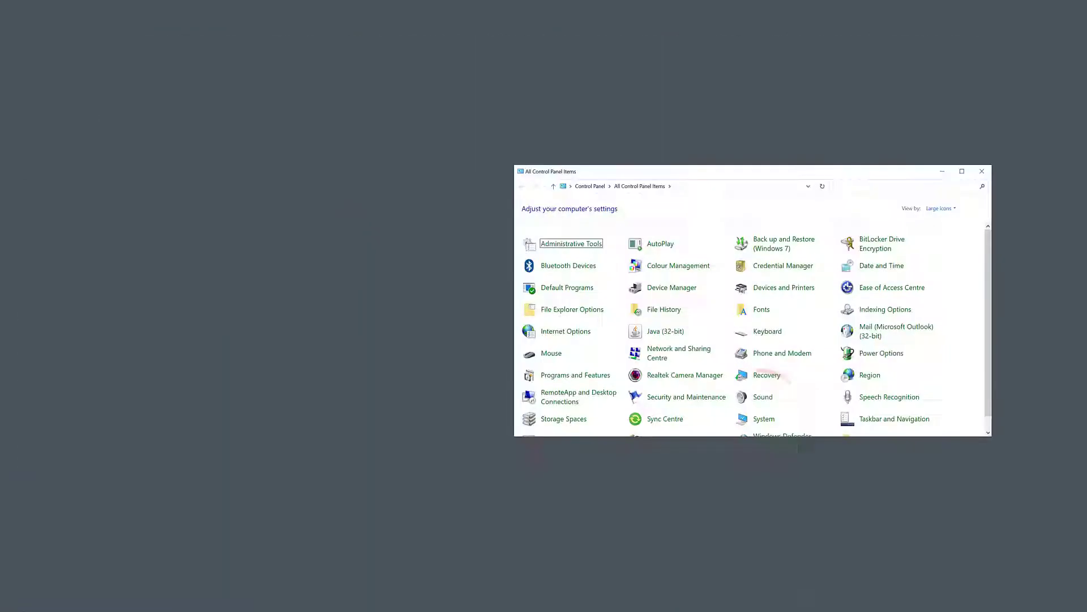
left_click(764, 397)
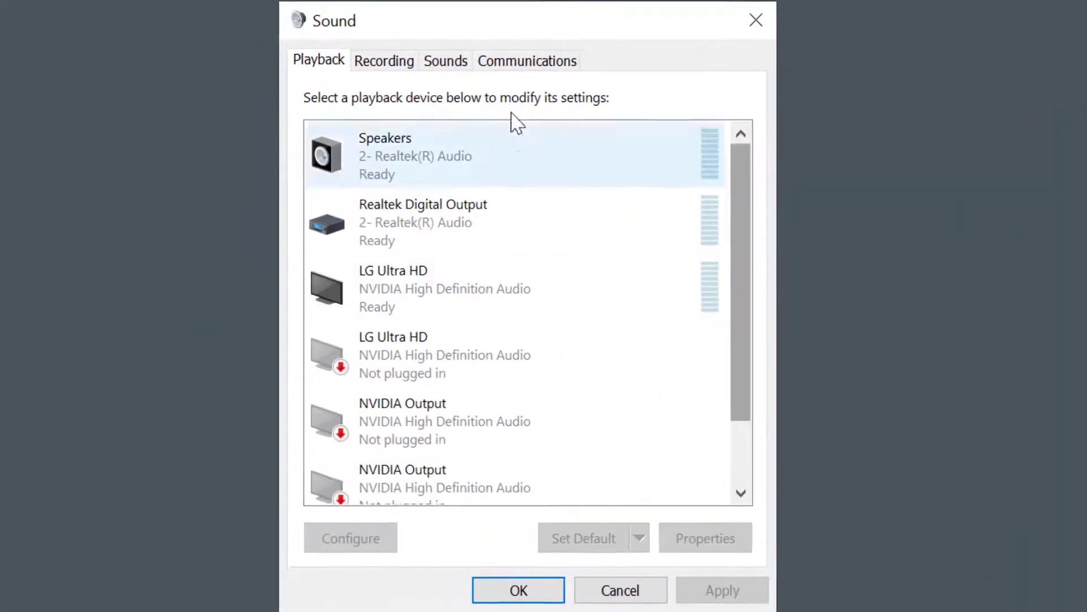
- Enable the disabled Stereo Mix recording device so it shows Ready, then select it
left_click(376, 63)
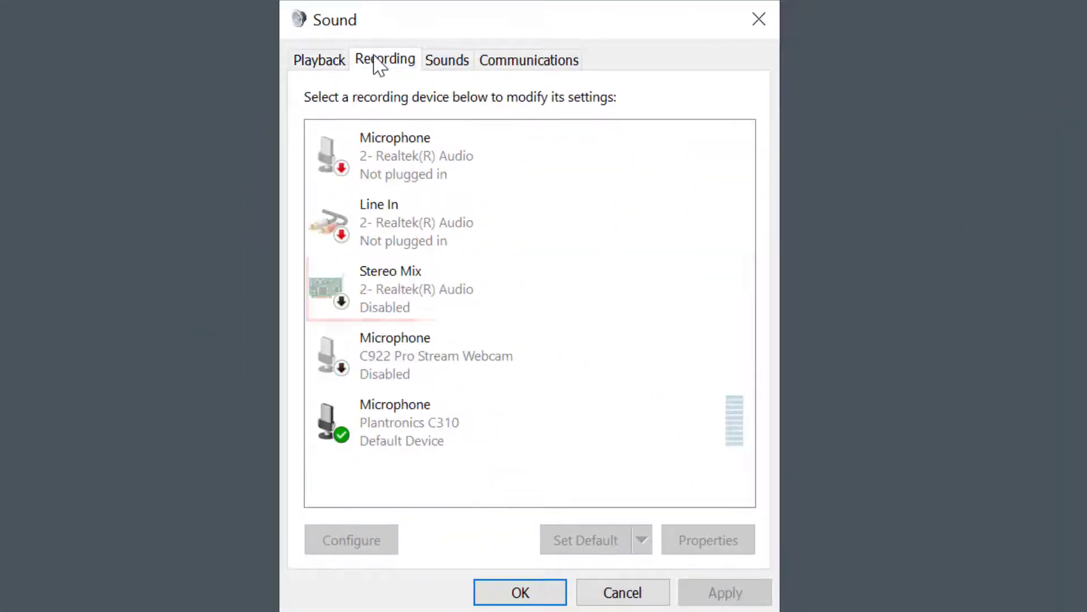
left_click(411, 304)
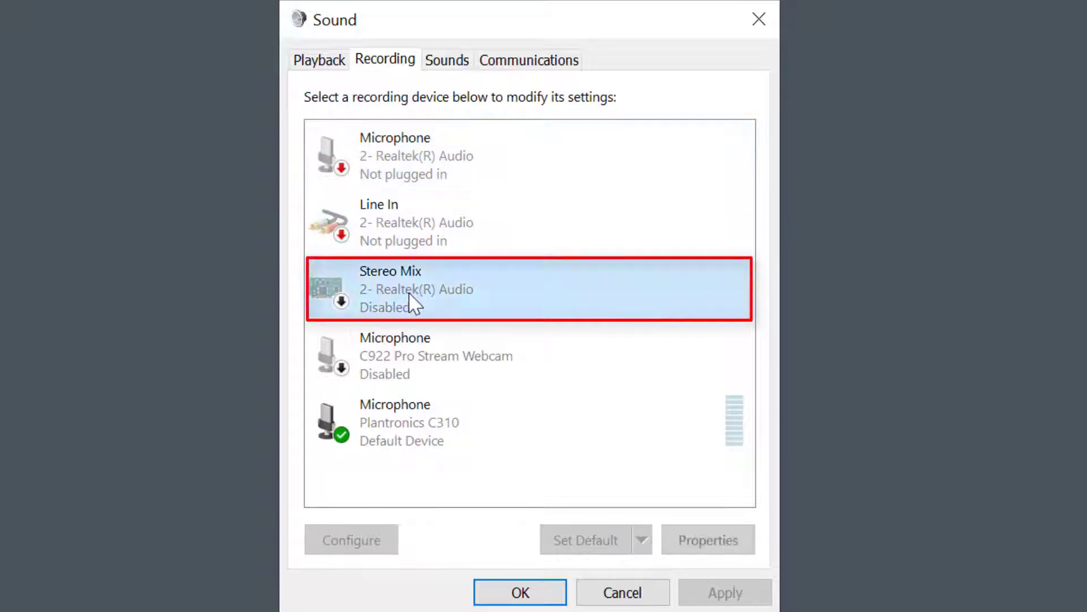
right_click(411, 294)
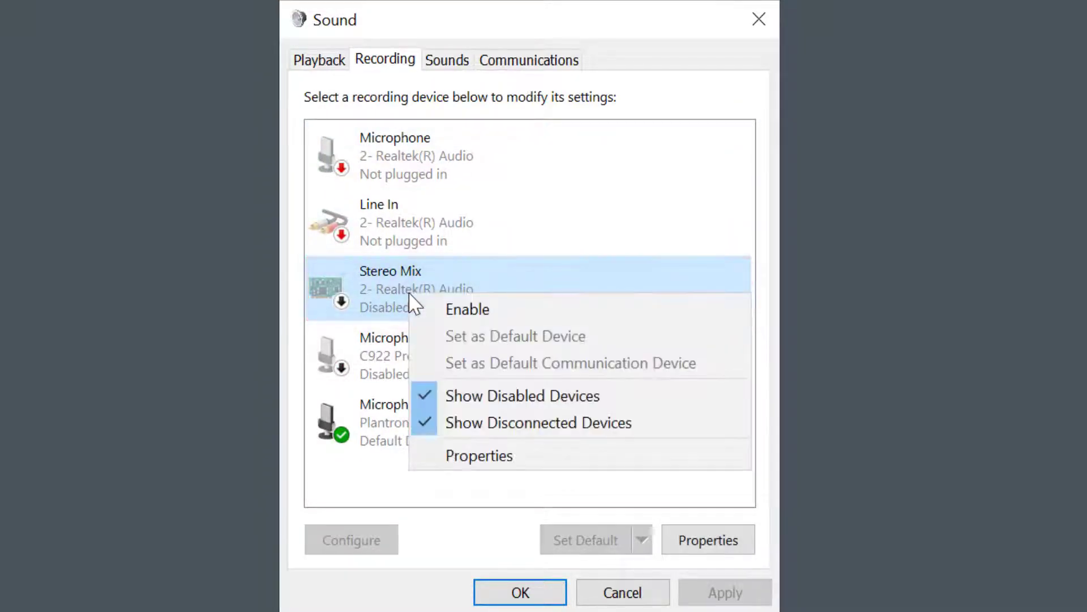
left_click(441, 311)
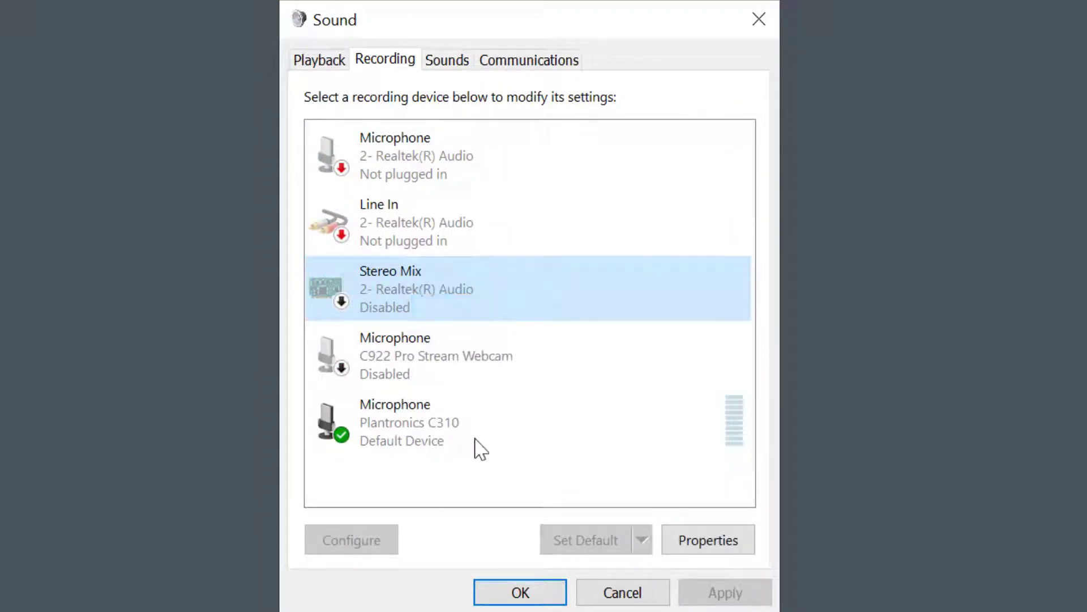
left_click(443, 274)
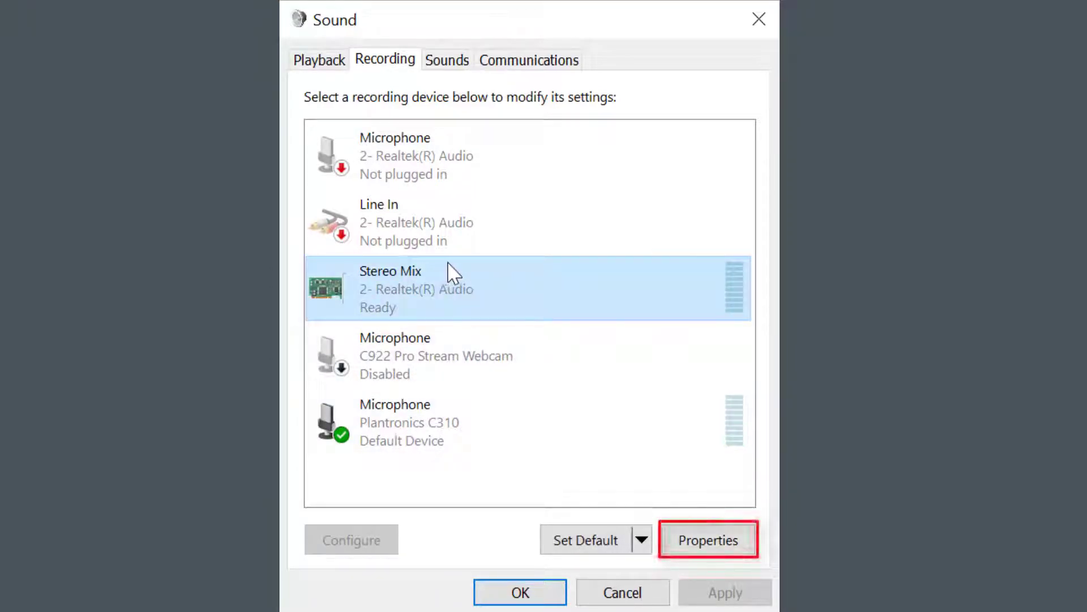
- Give Stereo Mix the 2 channel, 24 bit, 44100 Hz default format and save both dialogs
left_click(703, 540)
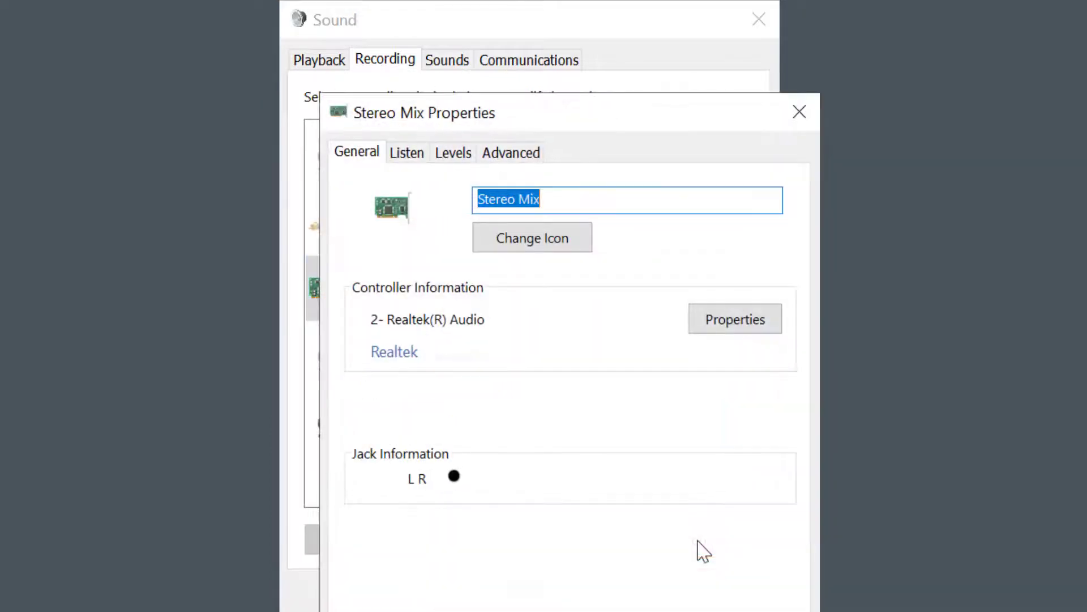
left_click(414, 160)
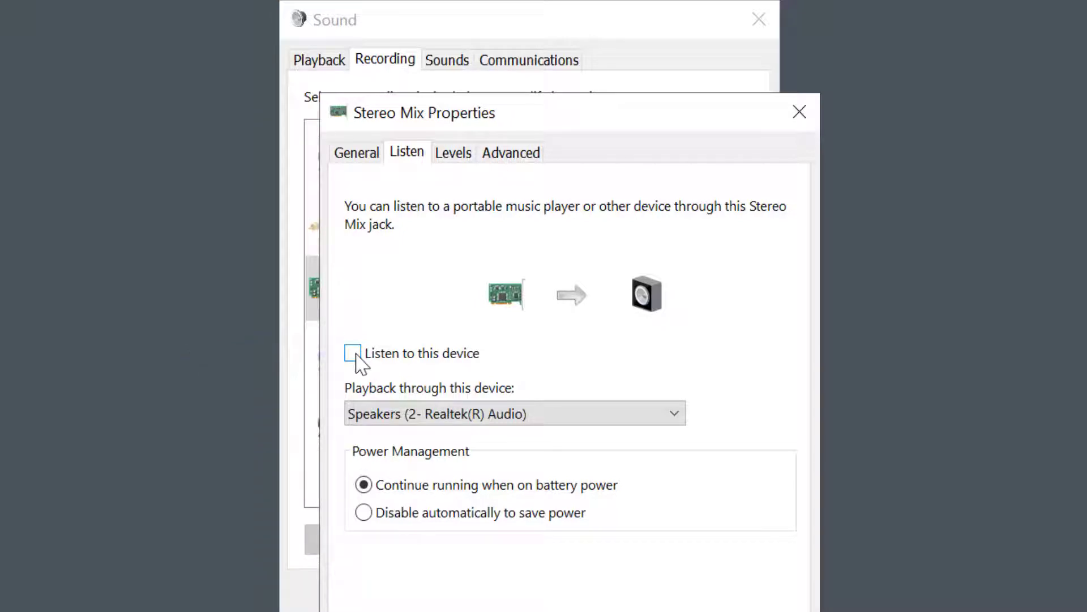
left_click(451, 154)
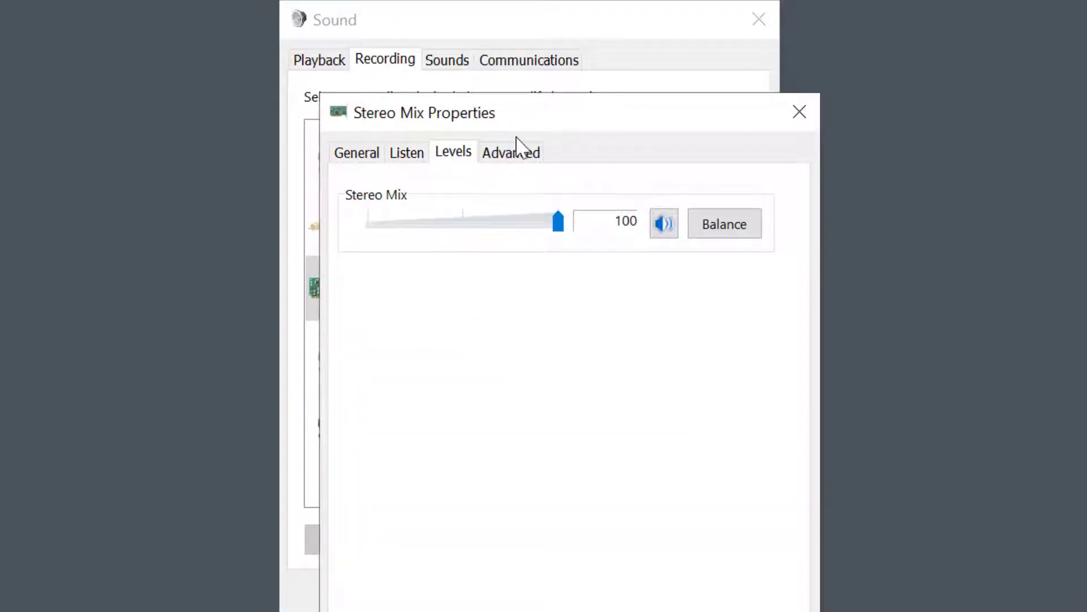
left_click(507, 150)
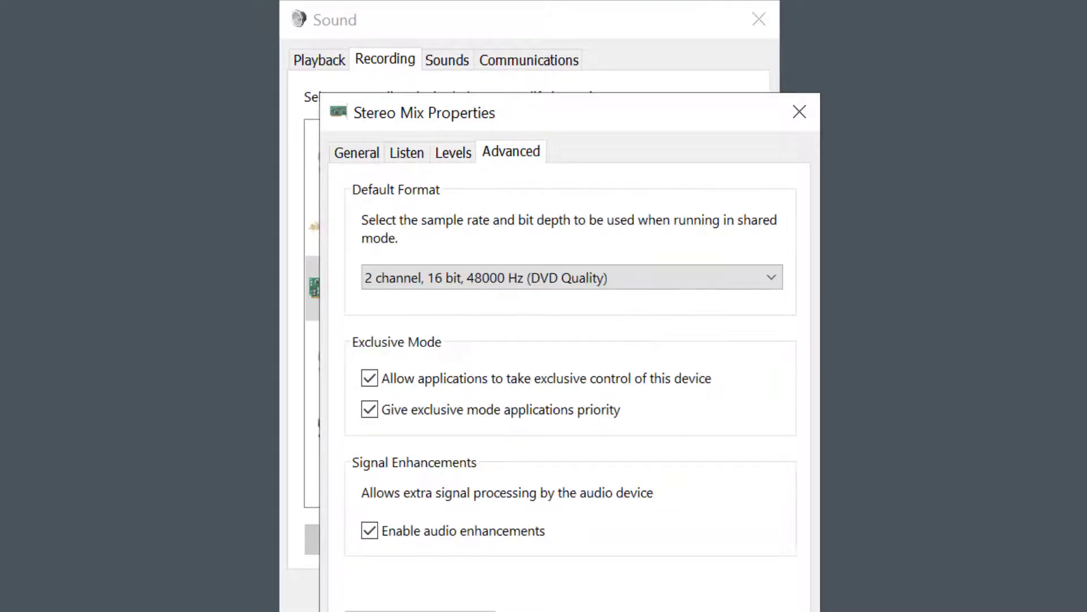
left_click(558, 278)
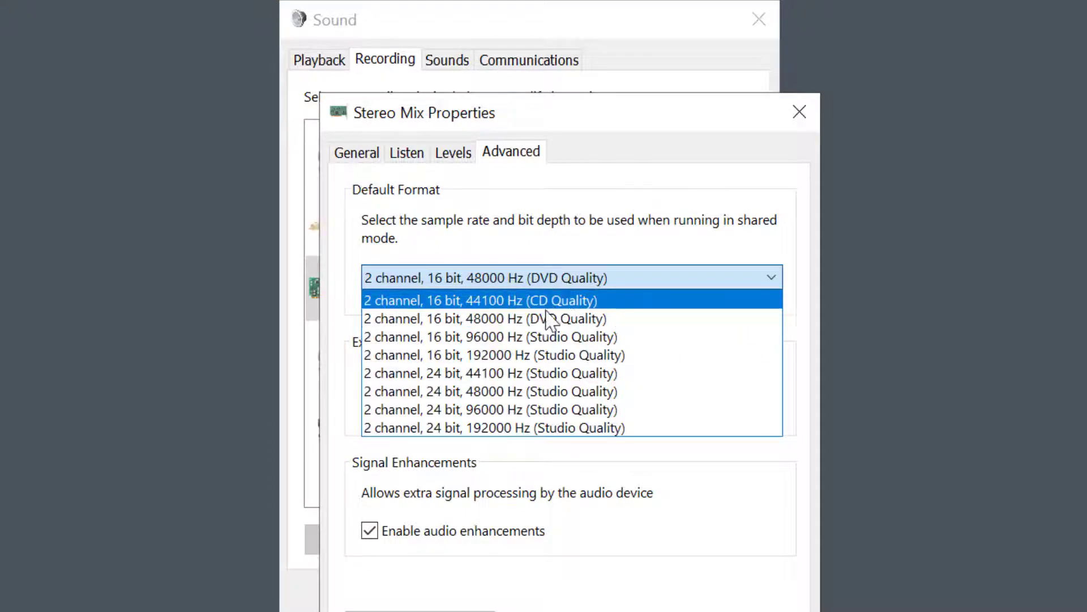
left_click(532, 374)
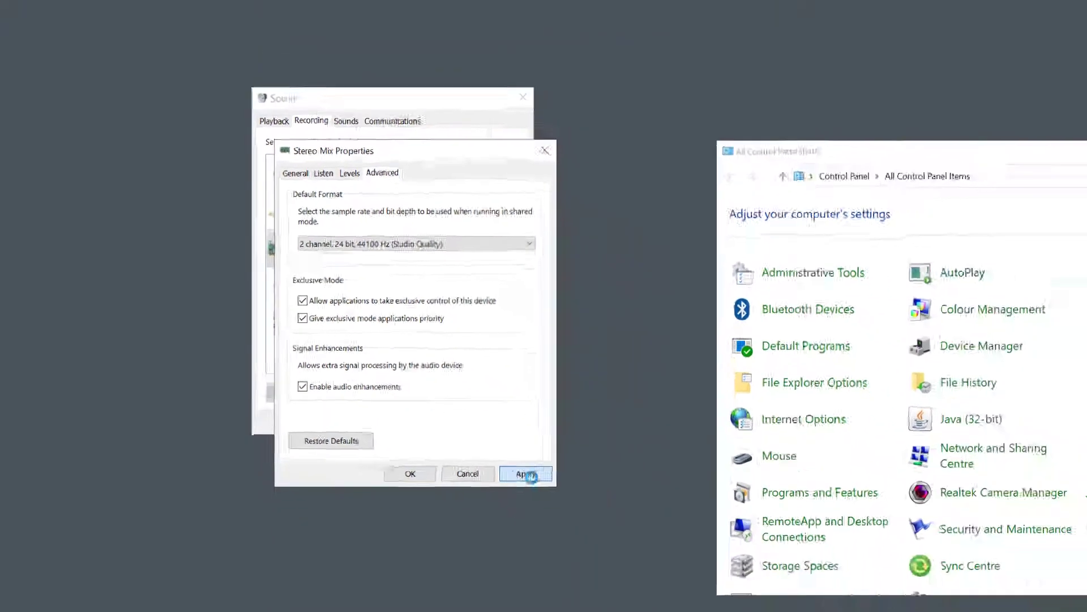
left_click(417, 473)
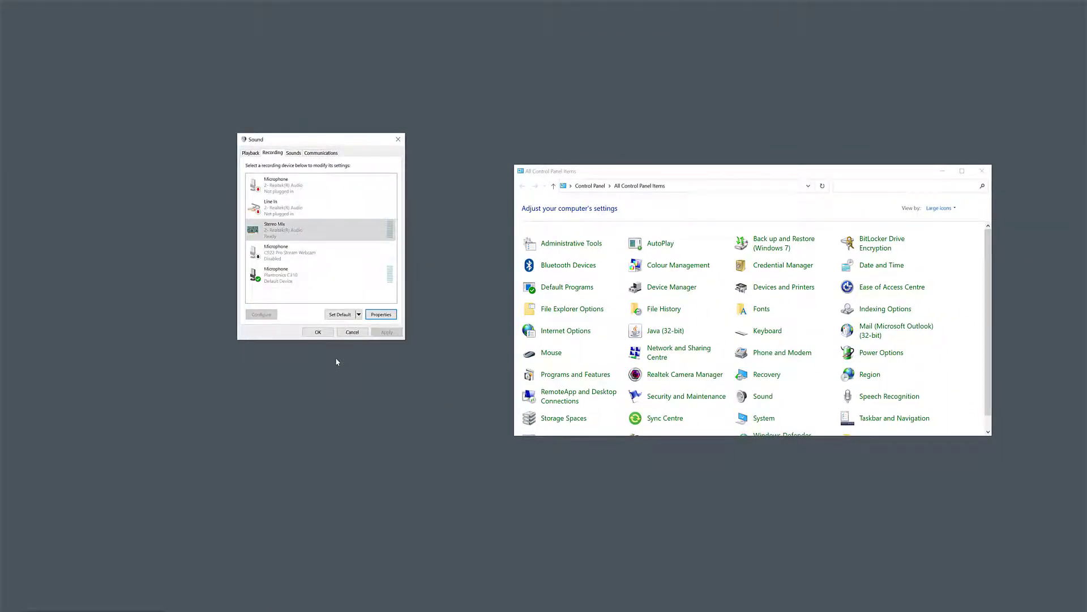
left_click(317, 334)
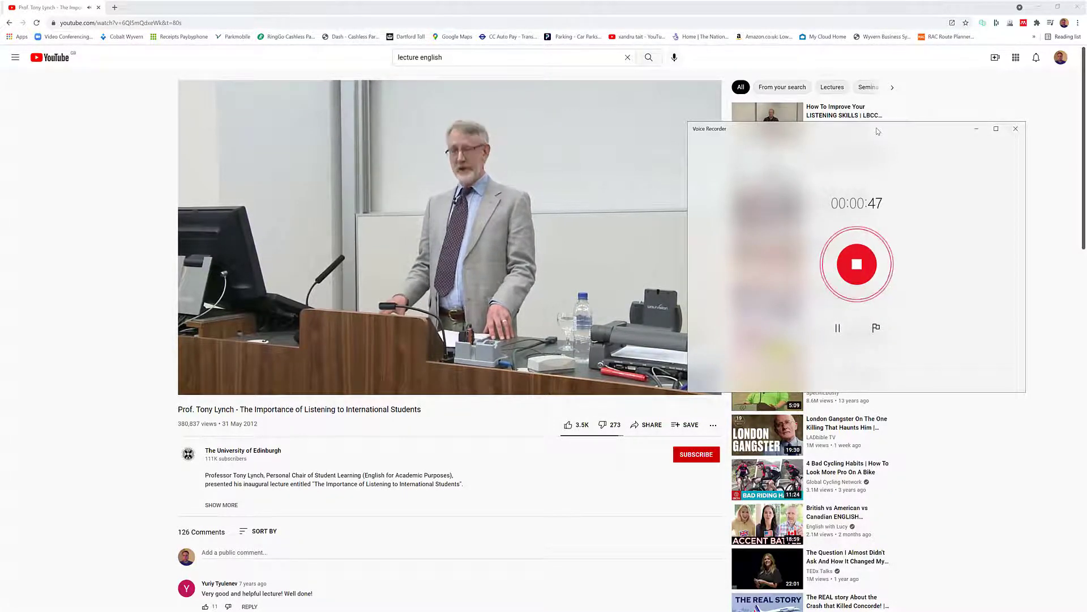
- Pause the lecture video after about a minute and minimize Chrome to reveal the 1:02 recording
left_click(671, 374)
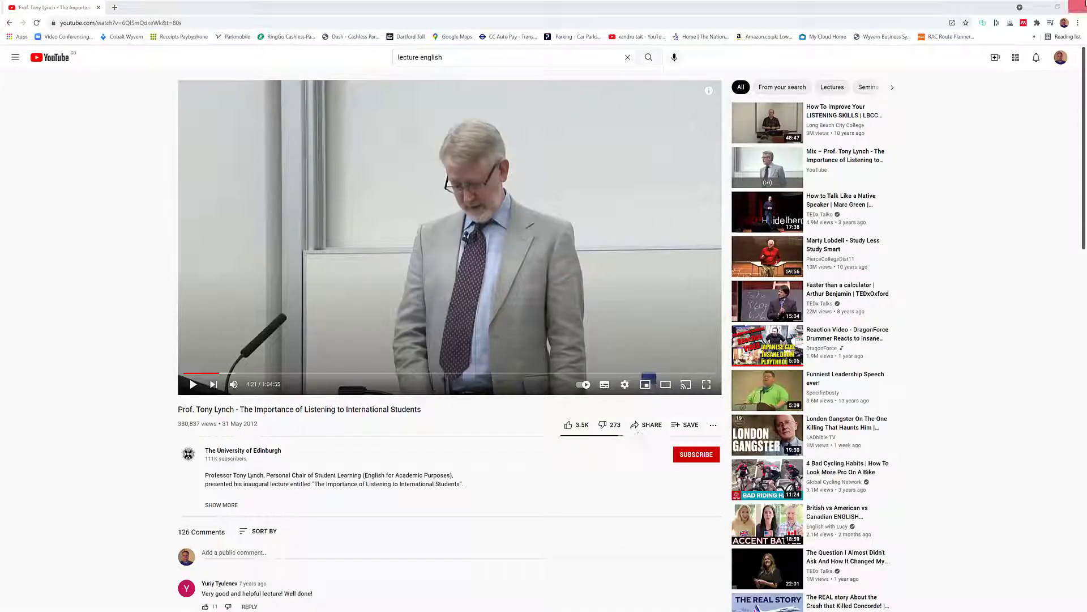
left_click(1078, 7)
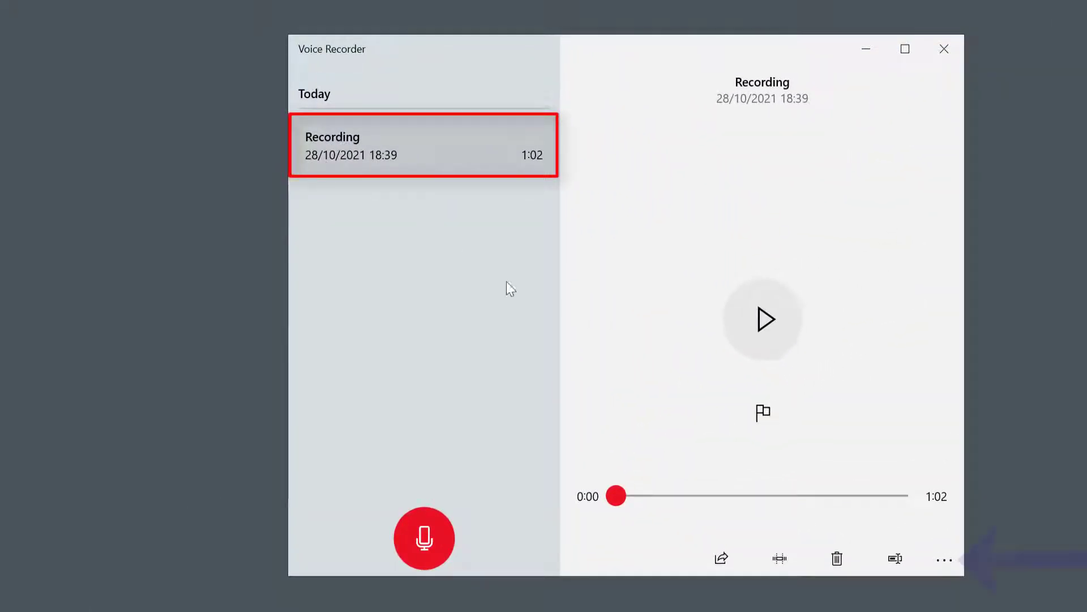
- Use the recorder's Open file location option to show the Sound recordings folder
left_click(940, 557)
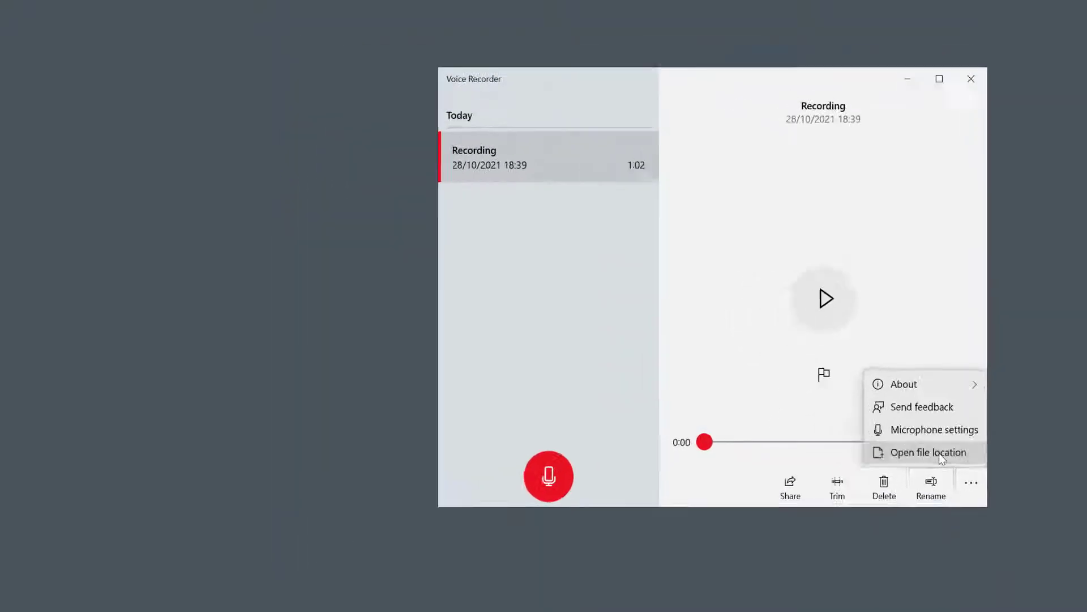
left_click(940, 453)
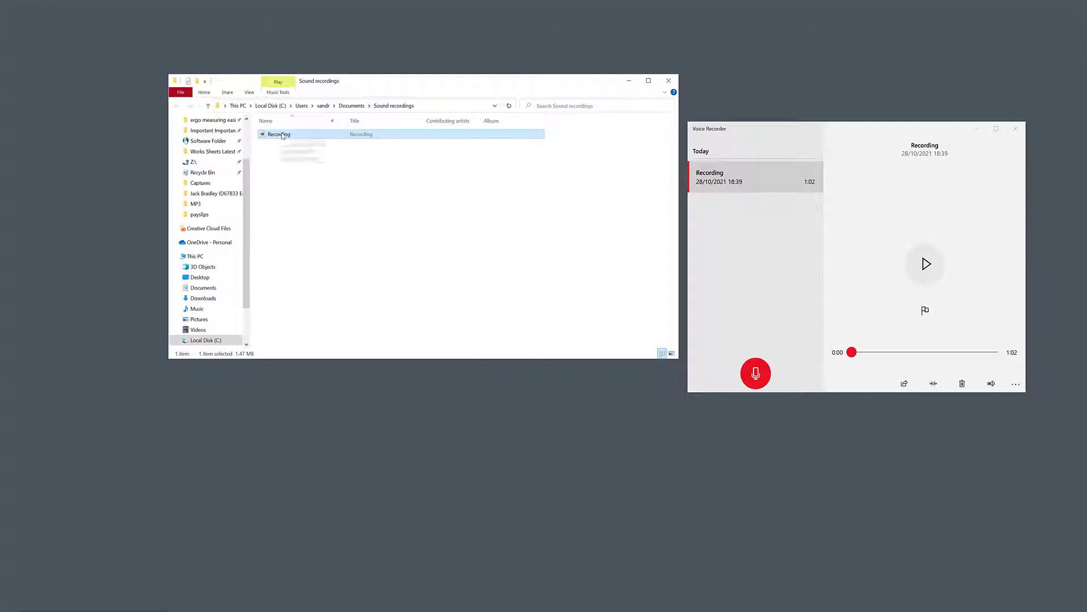
double_click(282, 134)
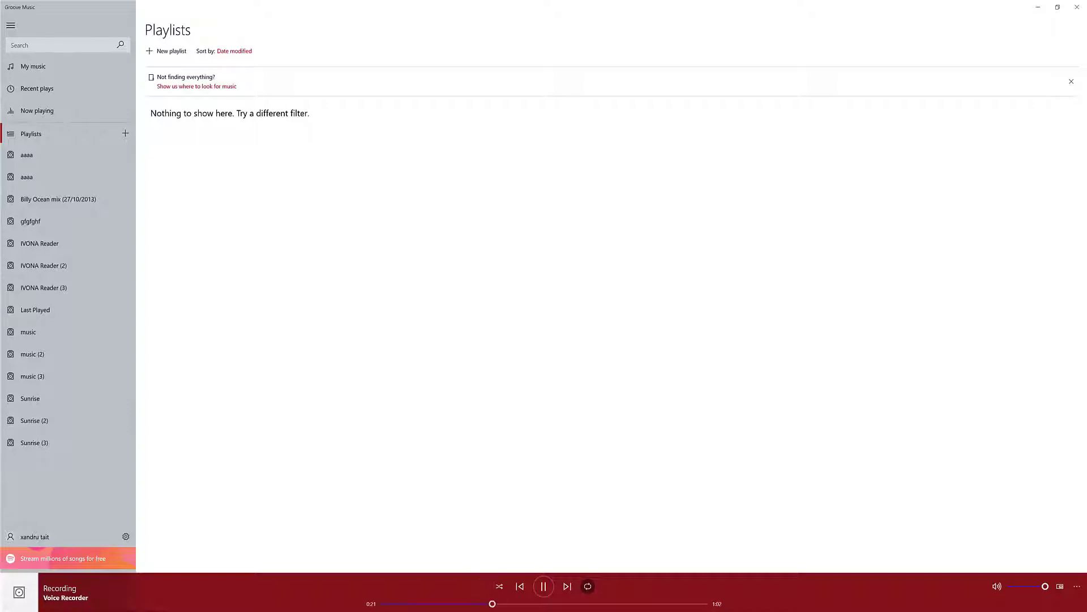
left_click(1077, 7)
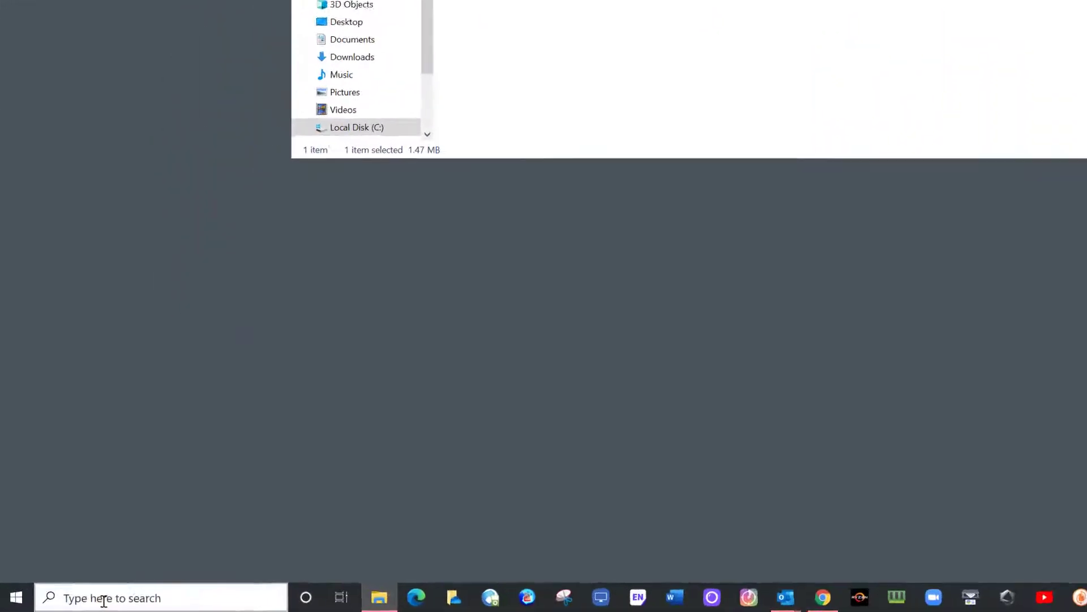
- Search the Start menu for 'drago' to find the Dragon app
left_click(47, 603)
type("drago")
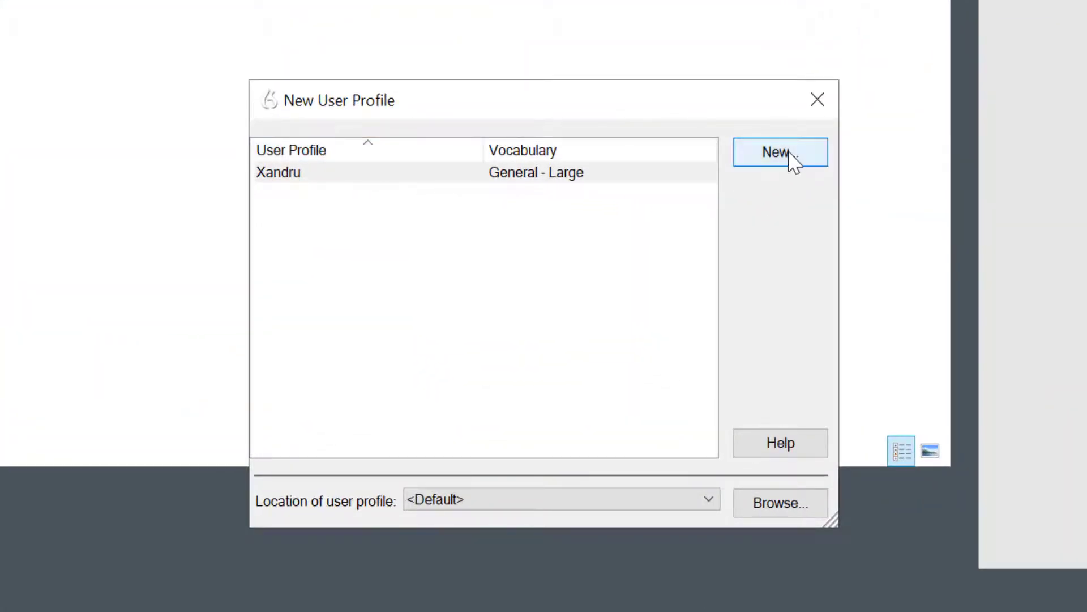
- Start a new user profile named 'Transcribe' for transcribing someone else's recordings
left_click(789, 159)
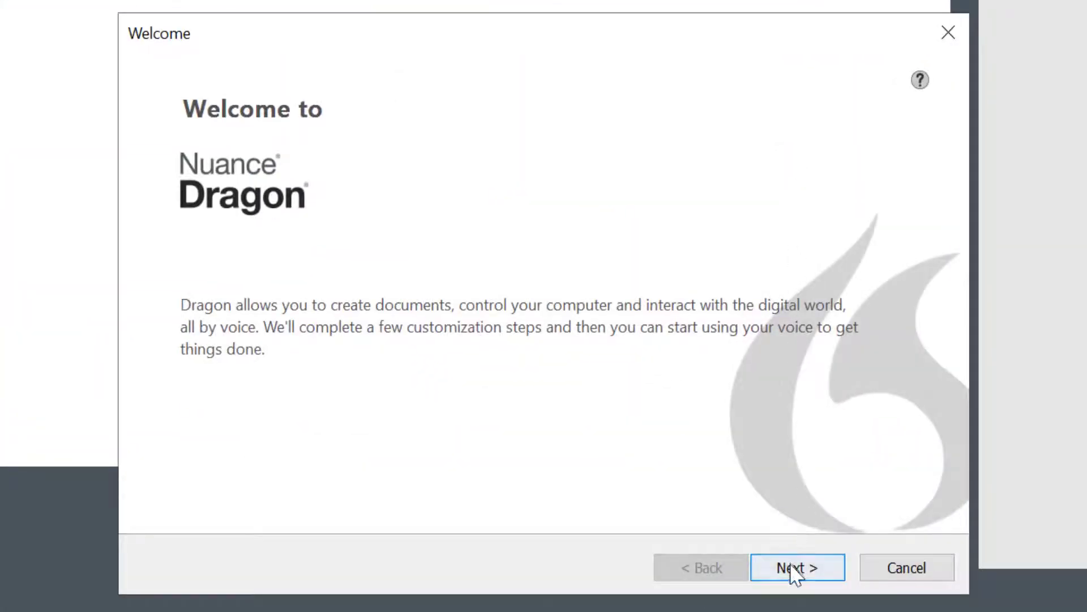
left_click(790, 569)
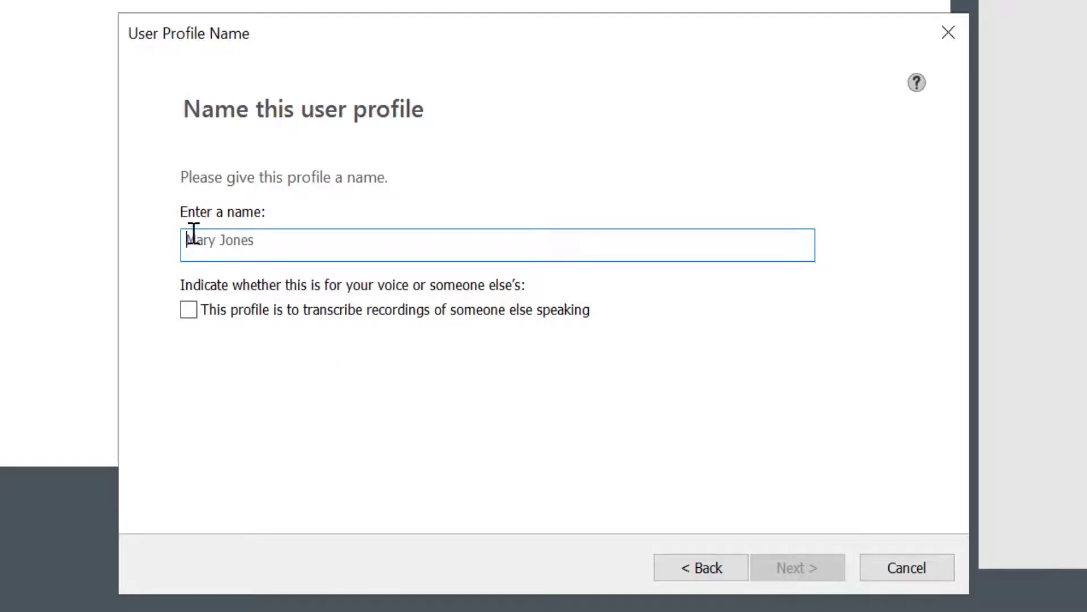
left_click(207, 245)
type("Transcribe")
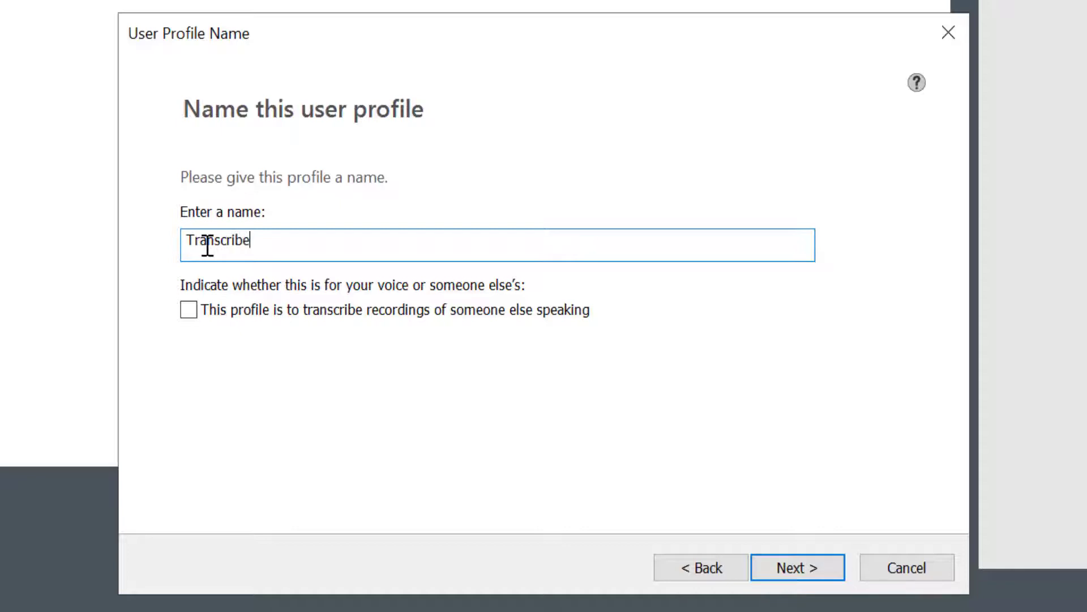
left_click(189, 309)
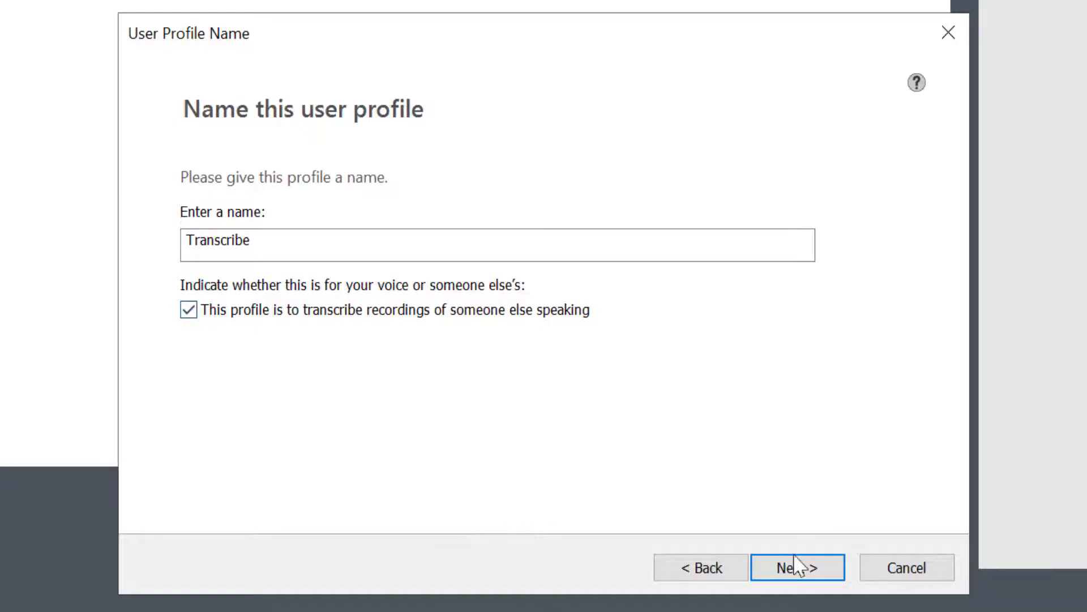
left_click(797, 573)
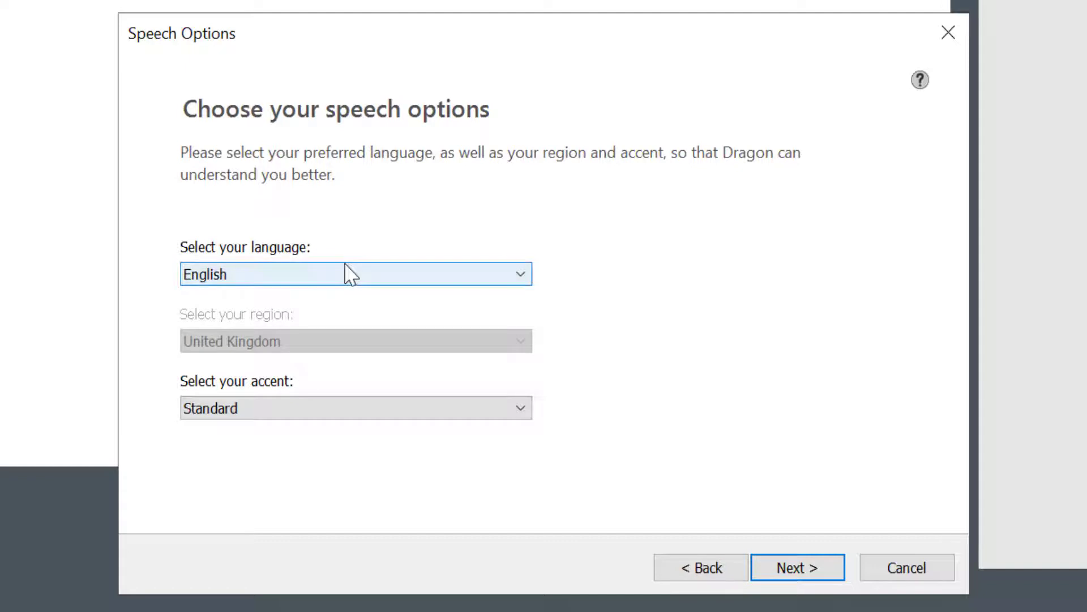
- Keep the Standard accent for English (United Kingdom) and decline sharing usage data
left_click(342, 406)
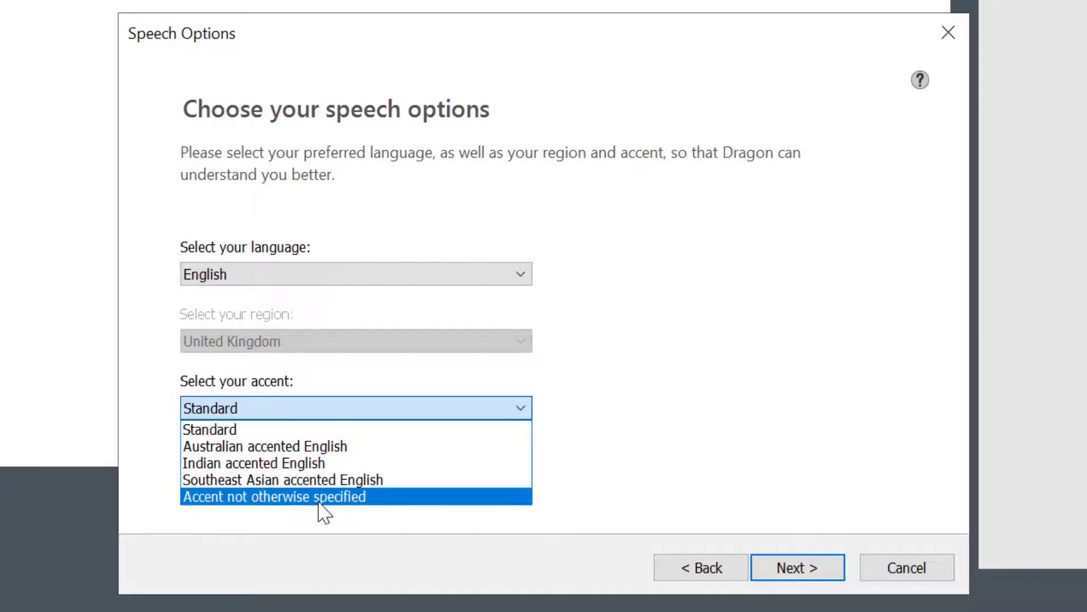
left_click(240, 430)
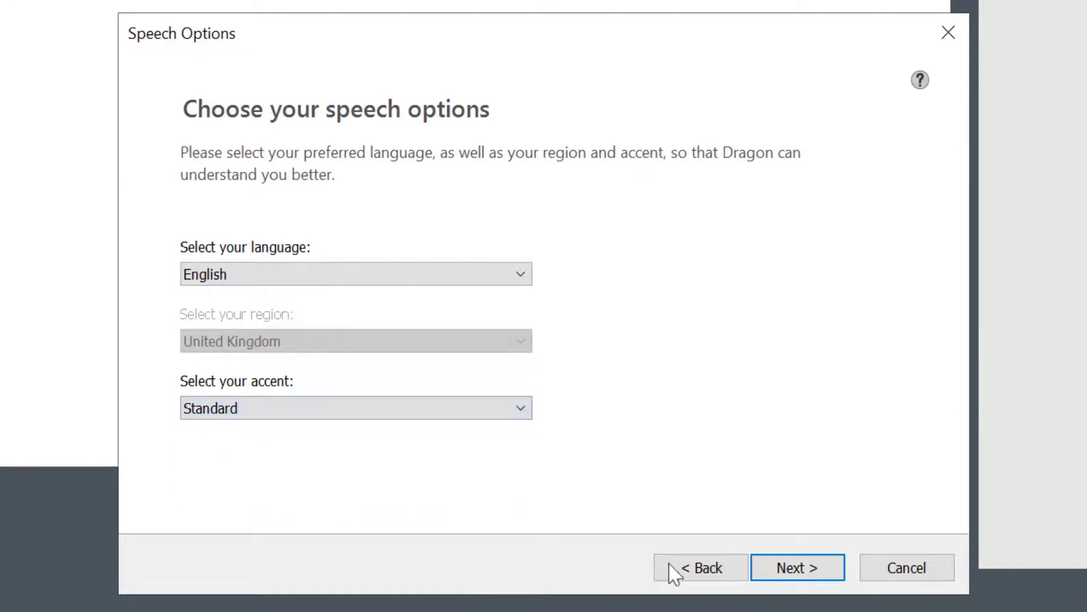
left_click(776, 582)
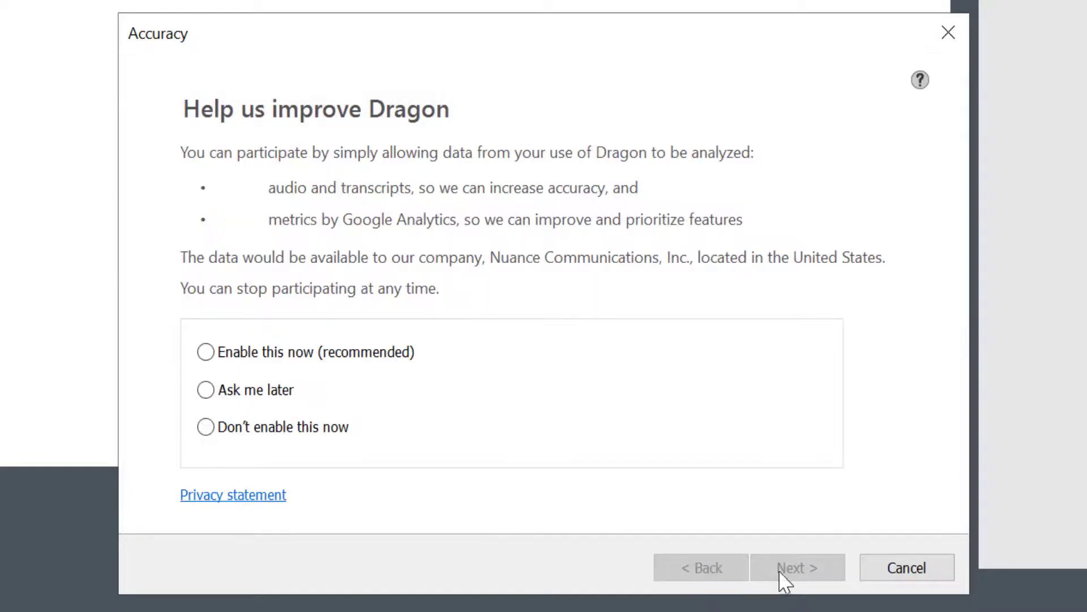
left_click(207, 427)
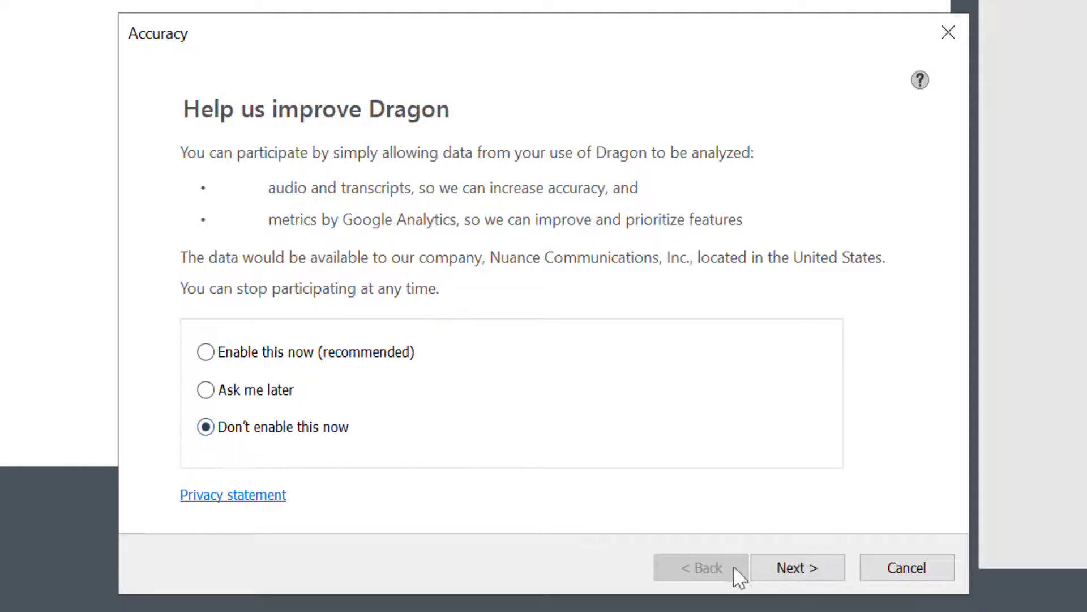
- Move past 'The transcription source is ready!' page and finish the Transcribe profile wizard
left_click(793, 575)
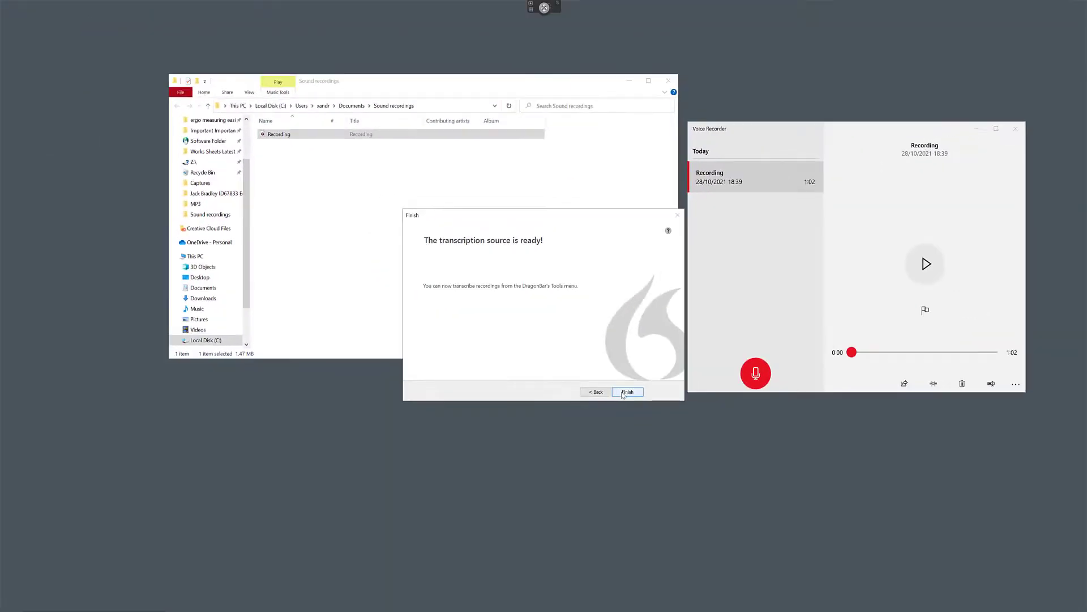
left_click(787, 566)
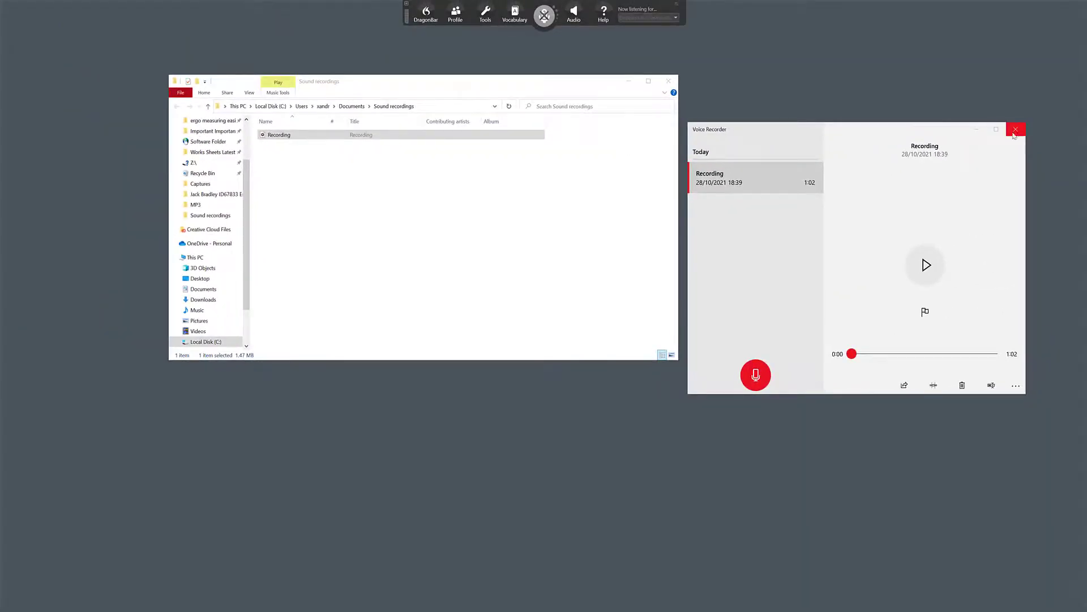
- Close Voice Recorder and bring up Dragon's Tools > Transcribe Recording dialog
left_click(1016, 130)
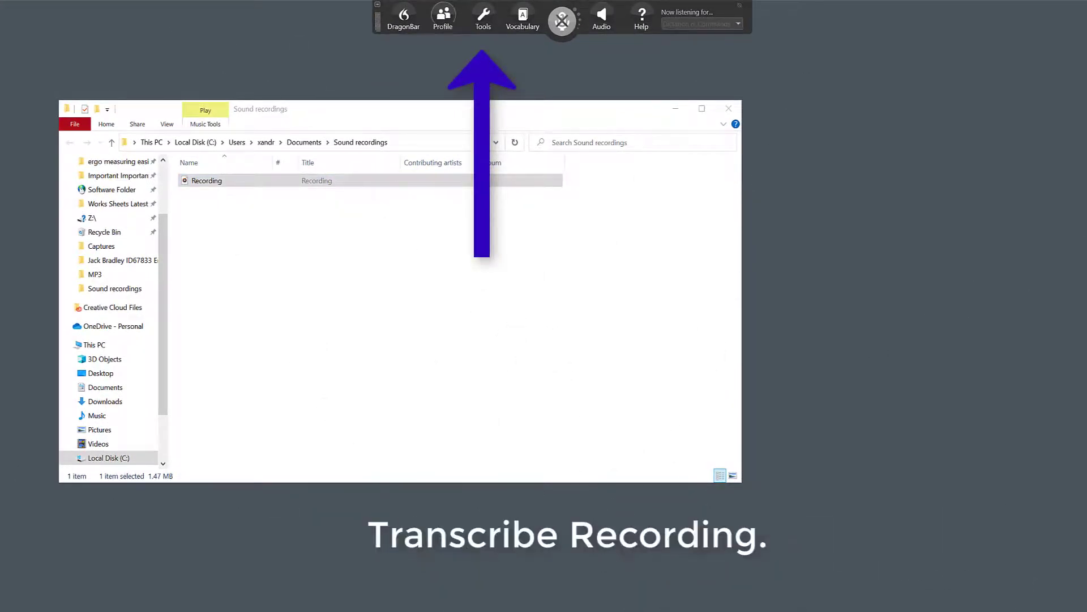
left_click(483, 17)
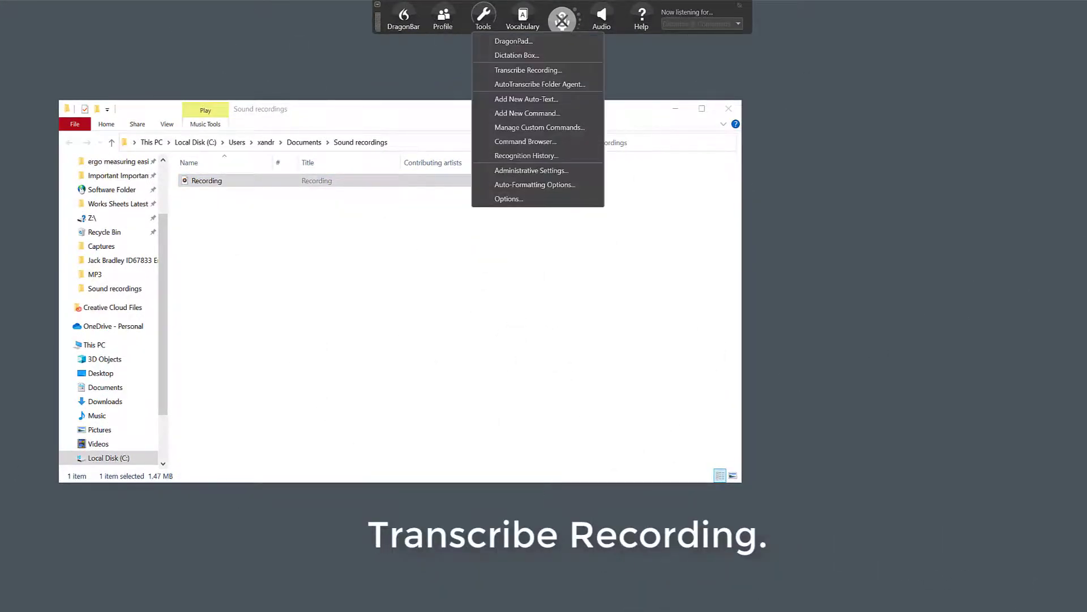
left_click(500, 71)
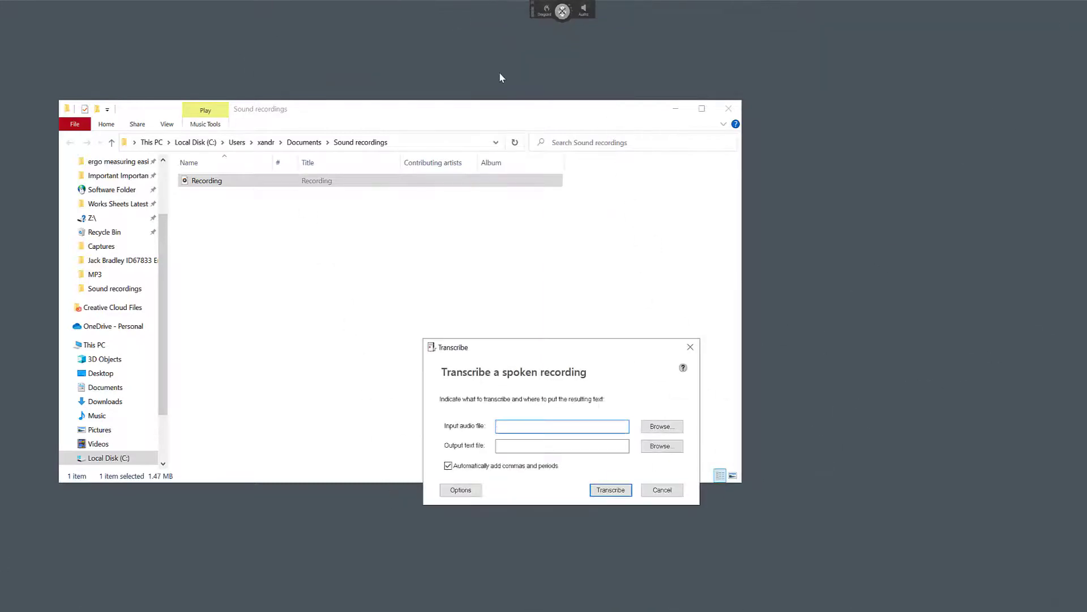
- Set Documents > Sound recordings > Recording as the input audio file
left_click(658, 427)
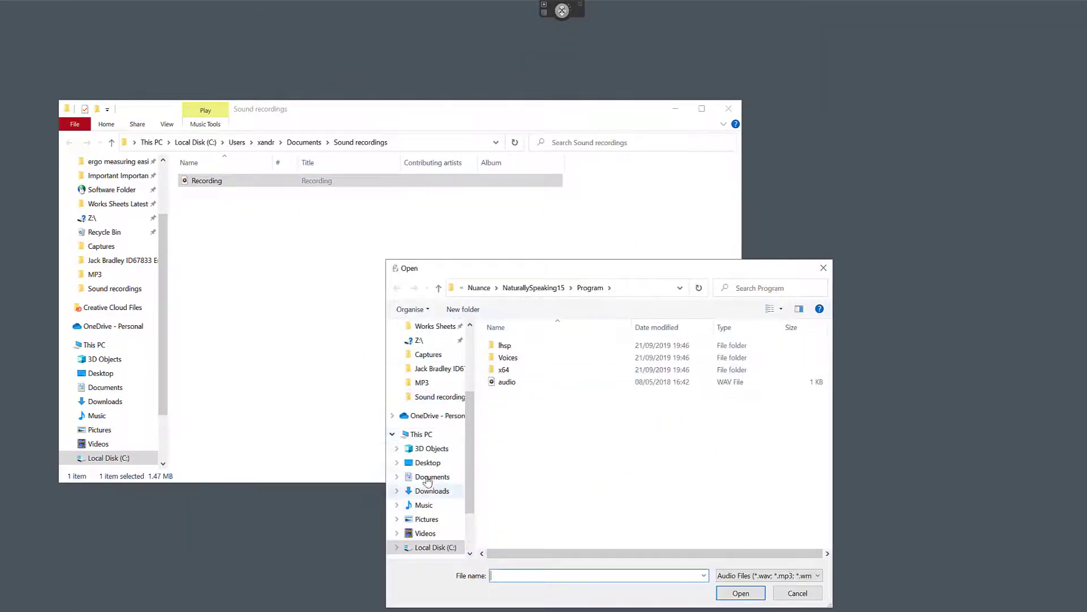
left_click(428, 479)
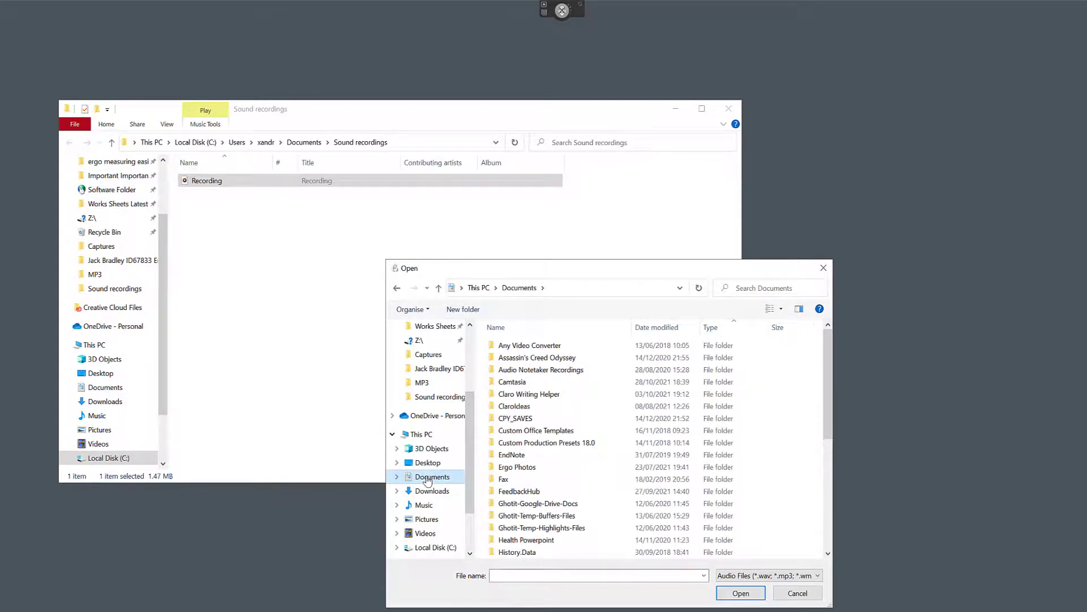
left_click_drag(829, 368, 844, 431)
scroll(524, 488, "down", 3)
double_click(524, 501)
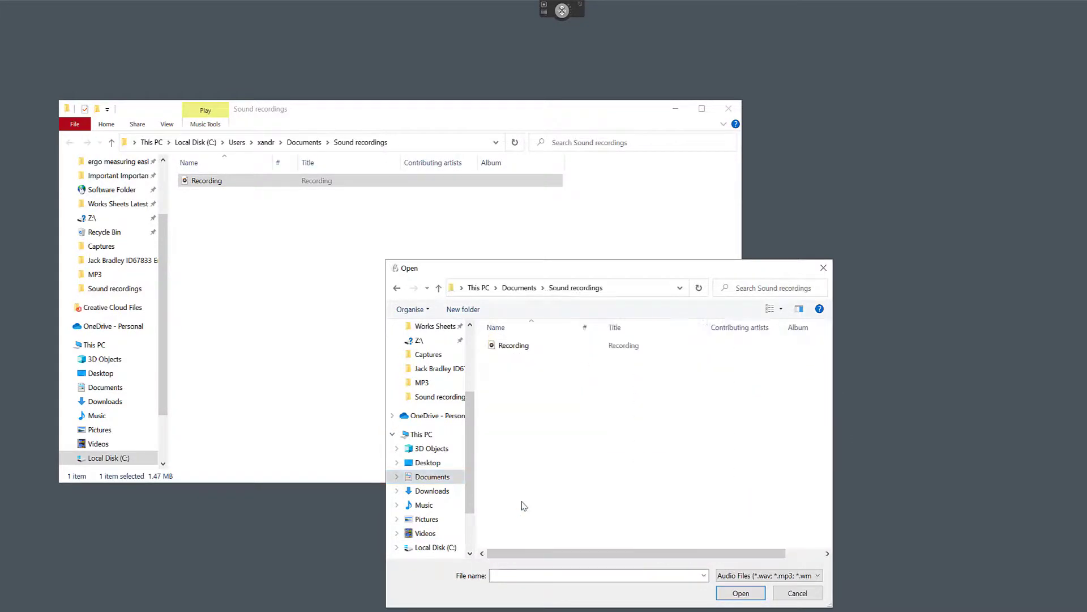
double_click(517, 349)
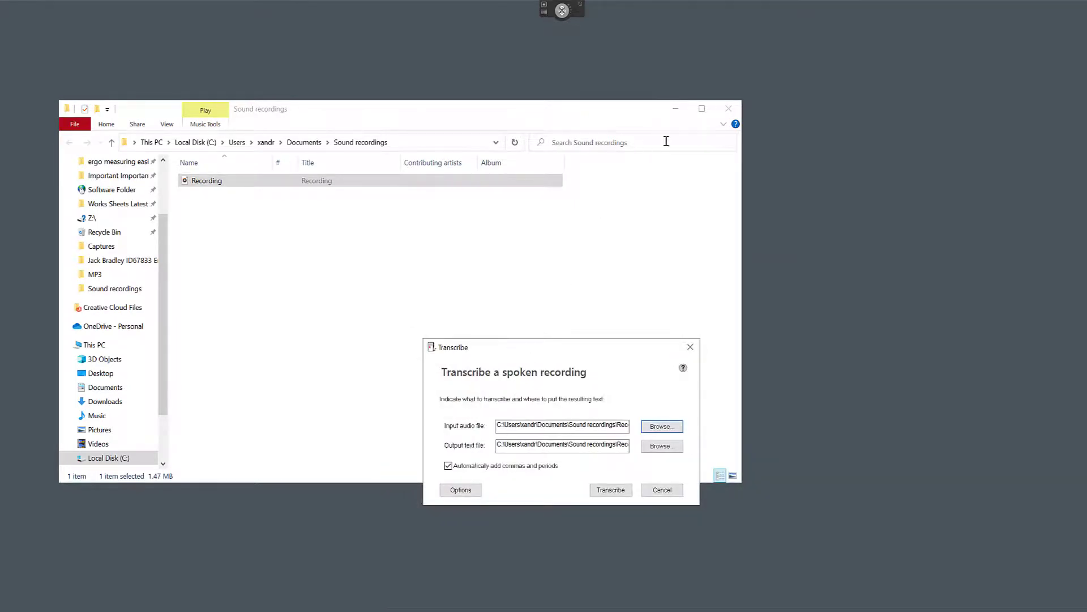
- Close File Explorer and review the transcription options, leaving automatic commas and periods unchanged
left_click(728, 108)
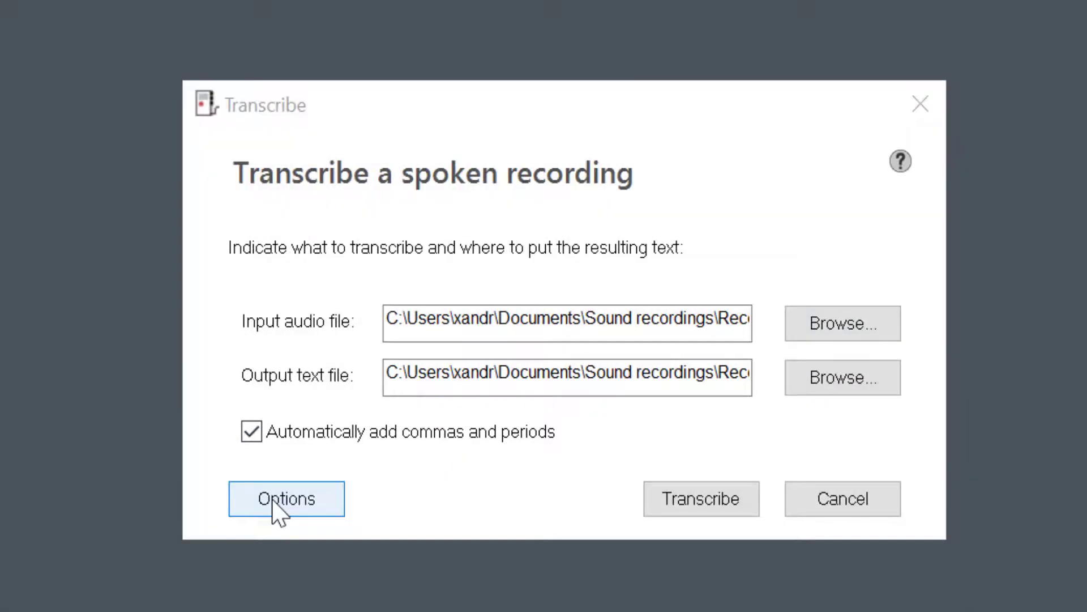
left_click(273, 502)
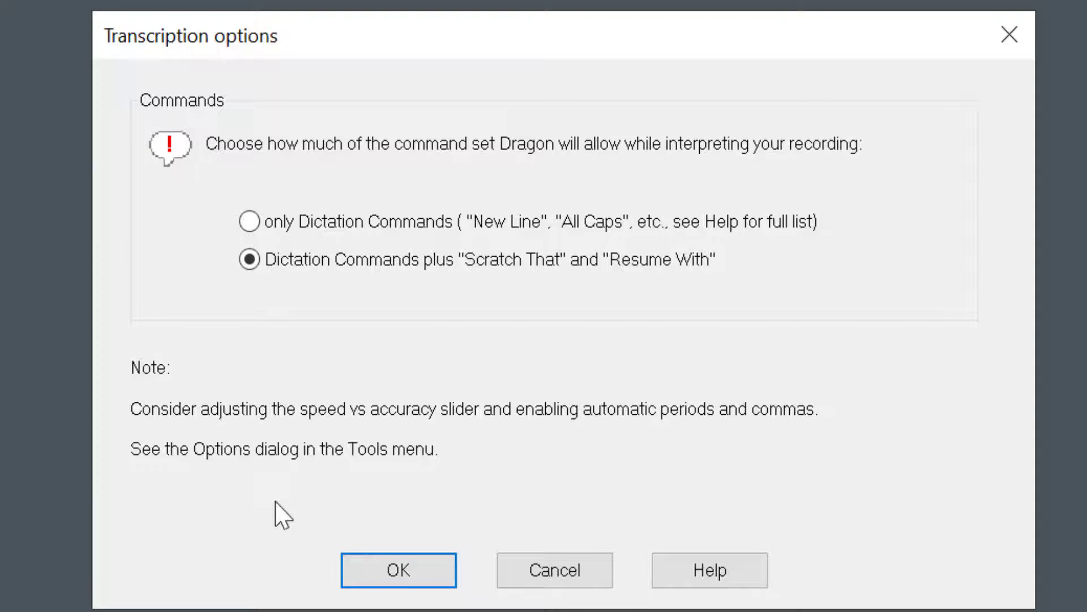
left_click(560, 575)
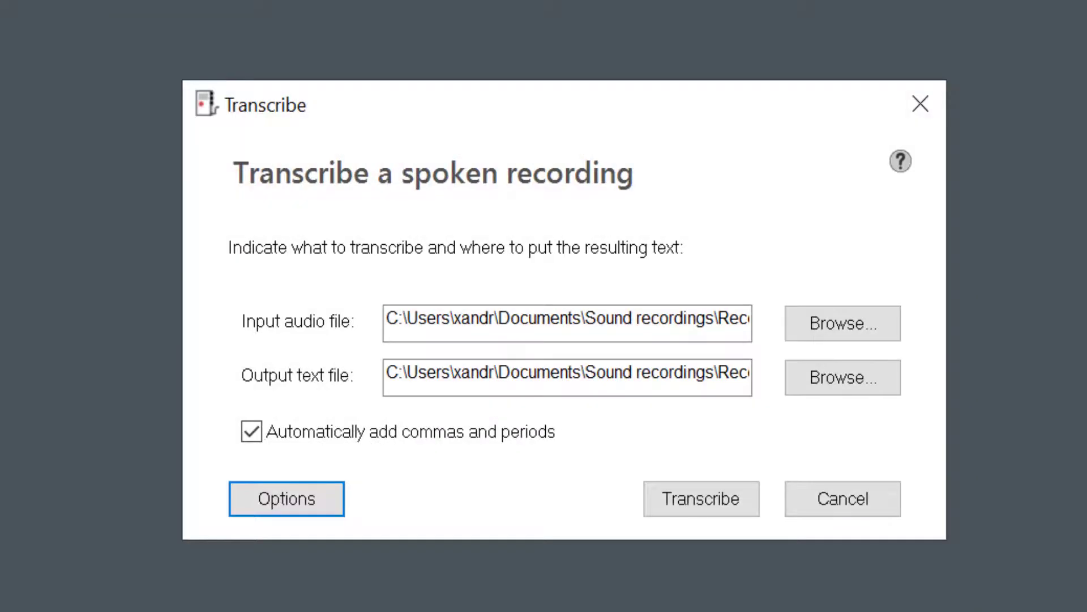
- Transcribe the recording and send the Recording.rtf transcript to Microsoft Word
left_click(705, 512)
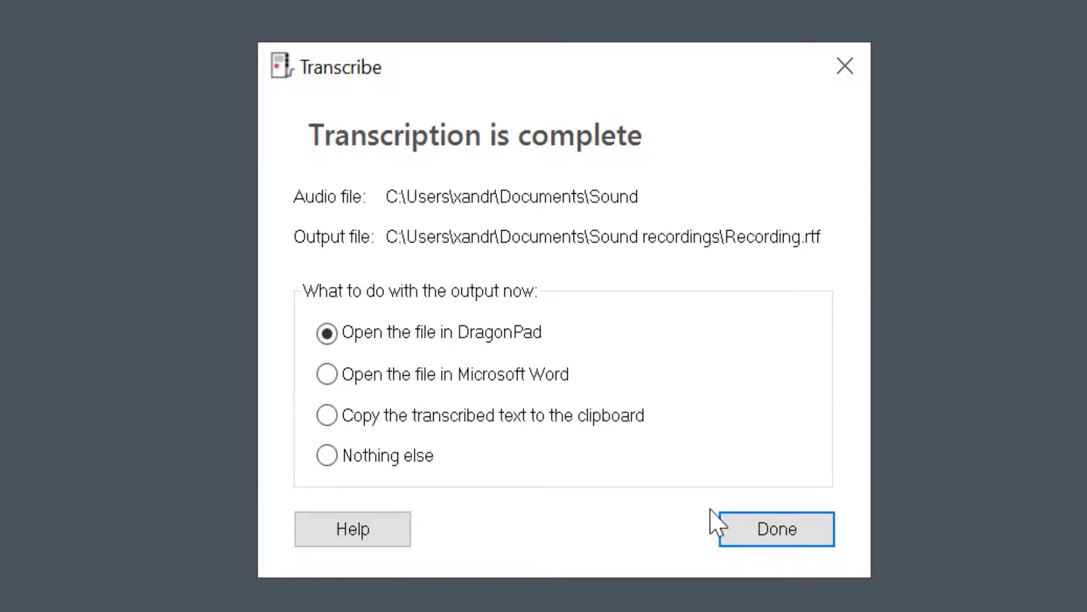
left_click(327, 374)
- Maximize Word, enable content, and read the transcript aloud, pausing at 'my MS in 1977'
left_click(792, 527)
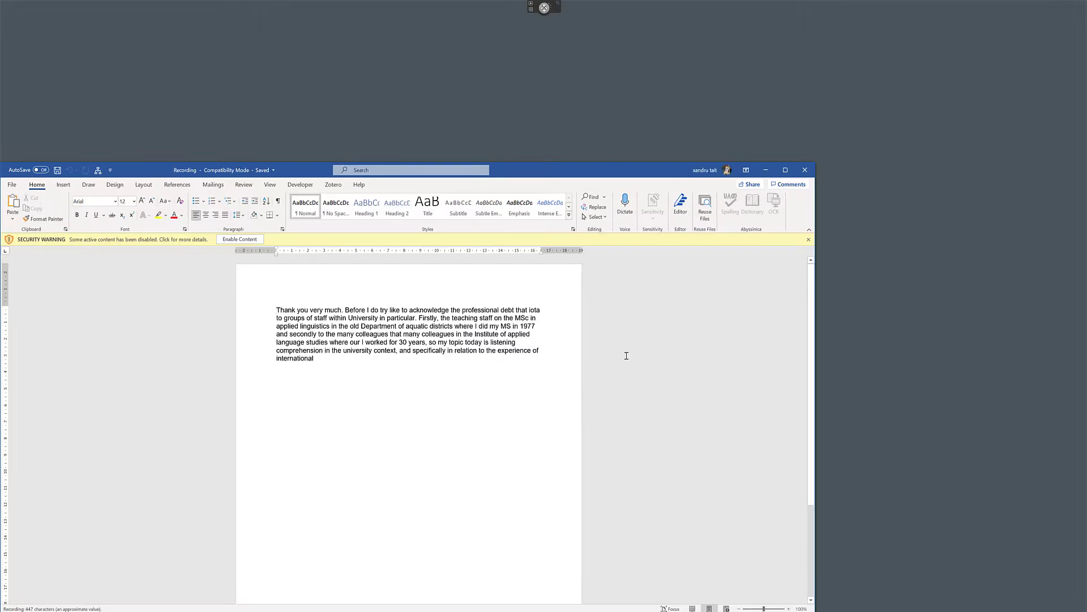
left_click(784, 170)
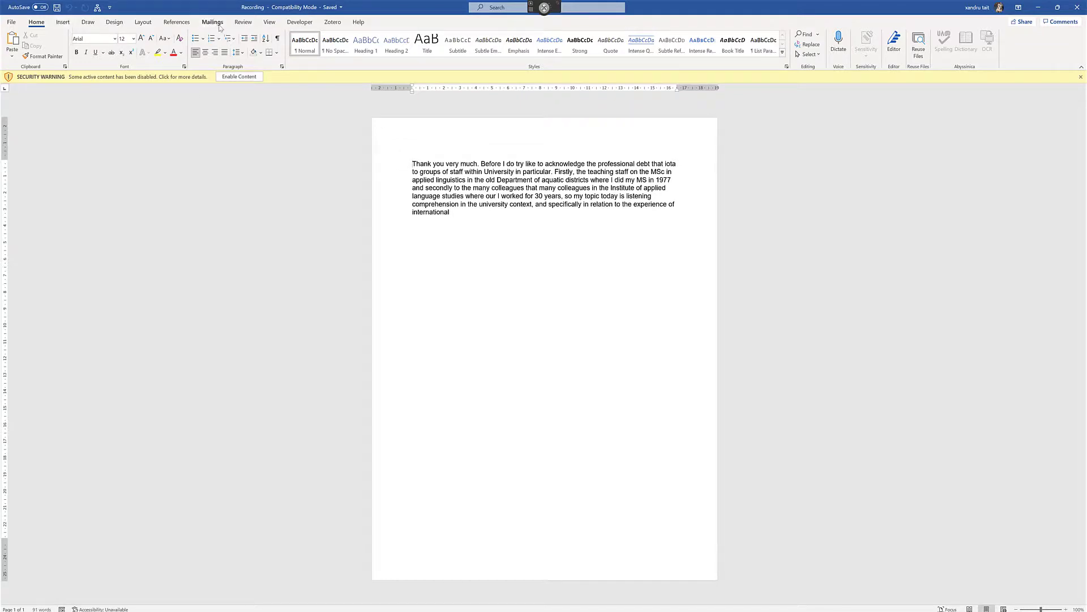
left_click(242, 22)
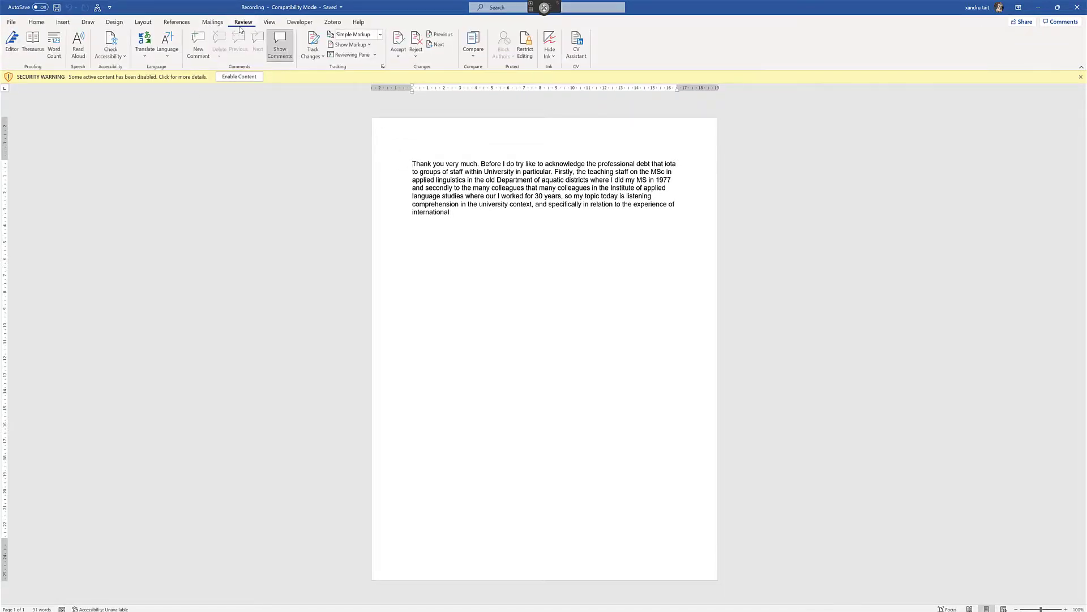
left_click(239, 76)
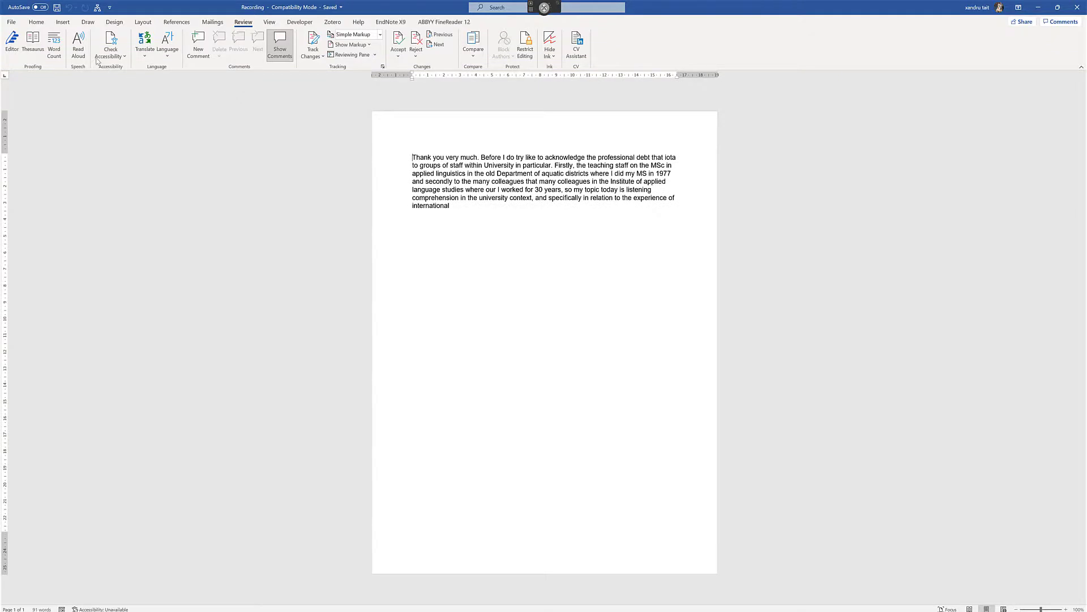
left_click(78, 47)
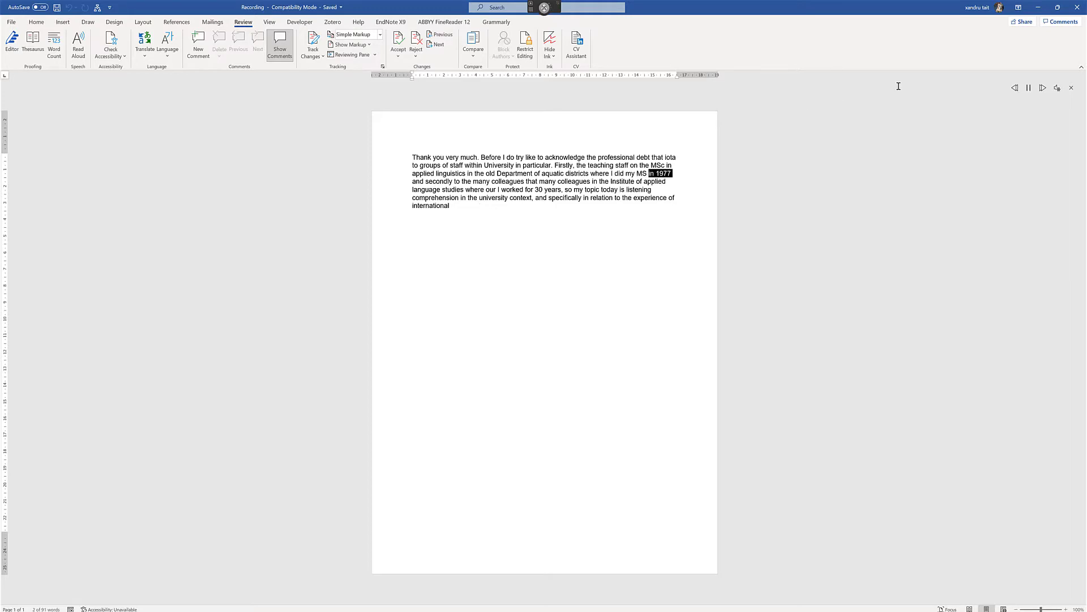
left_click(1029, 87)
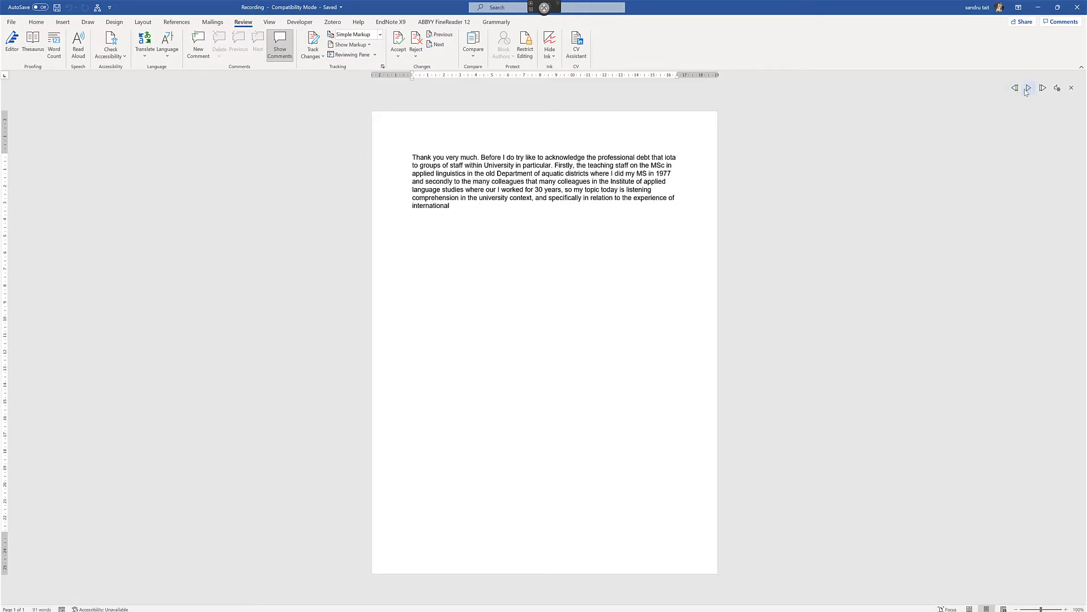